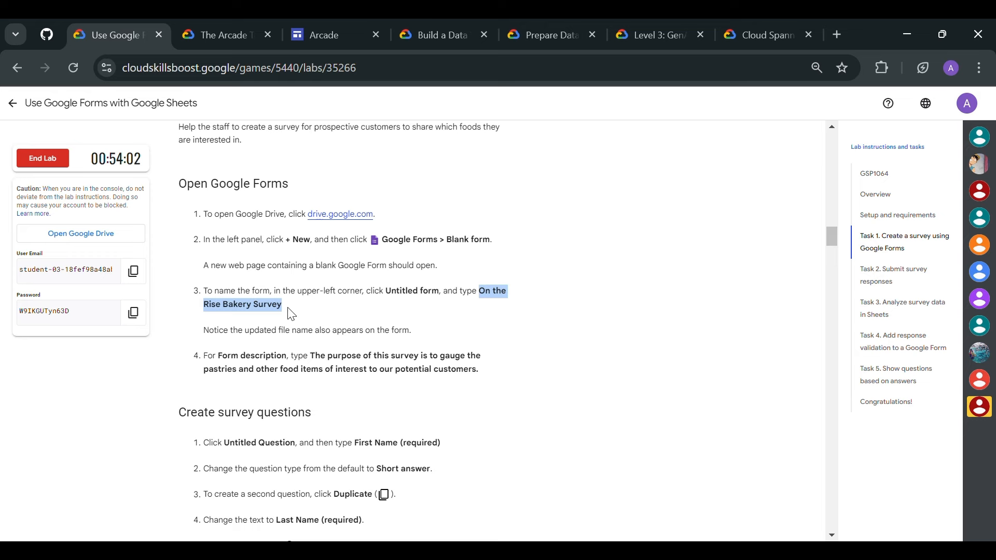
Switch to the Google Forms window and title the blank form "On the Rise Bakery Survey"
mouse_move(418, 524)
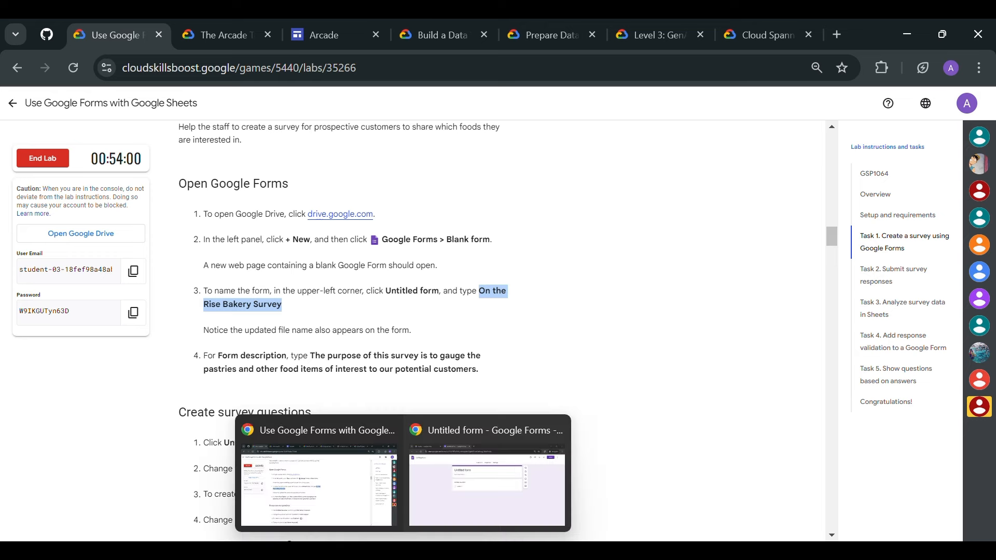
click(449, 474)
click(380, 188)
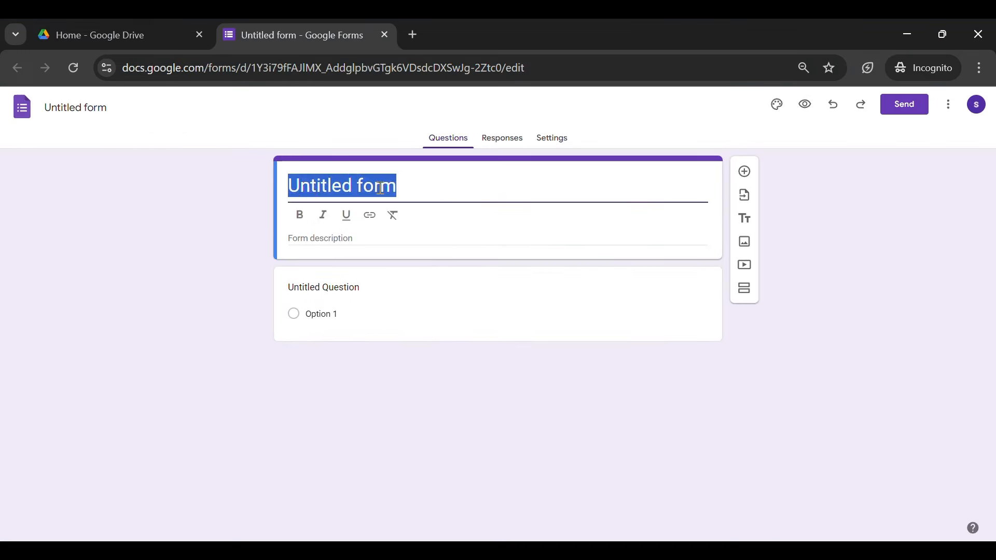
text(On the Rise Bakery Survey)
click(821, 238)
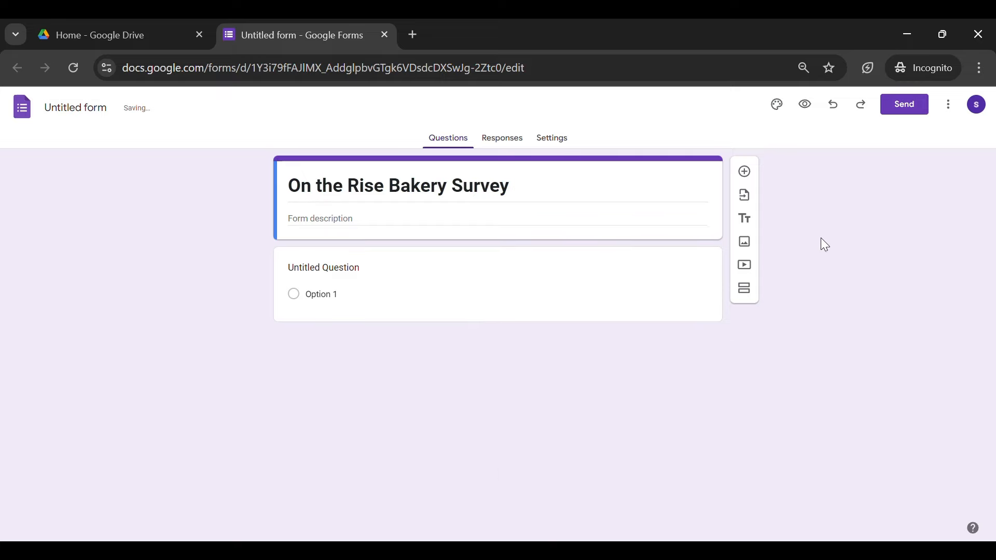
Enter the form description "The purpose of this survey is to gauge the pastries and other food items of interest to our potential customers"
mouse_move(405, 550)
click(319, 467)
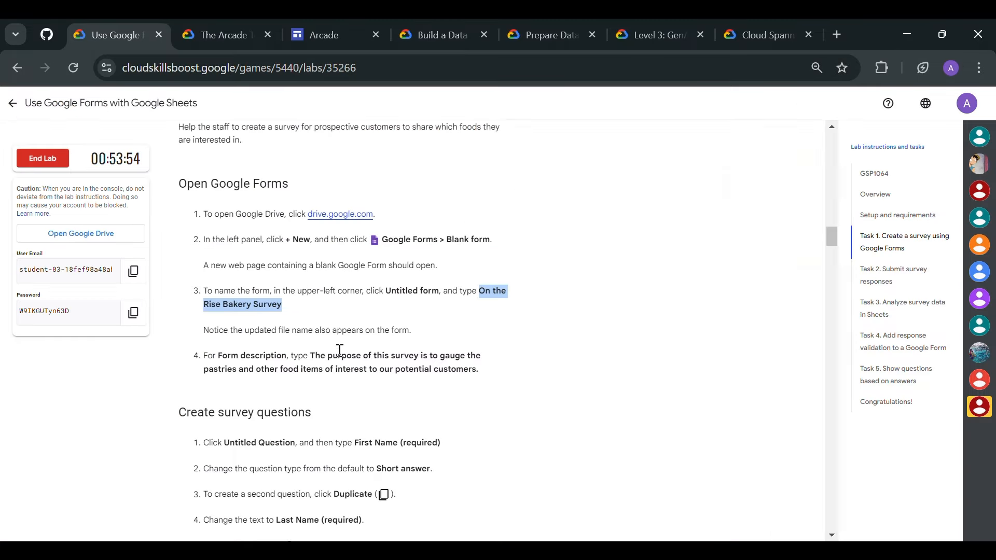
drag(313, 355, 467, 369)
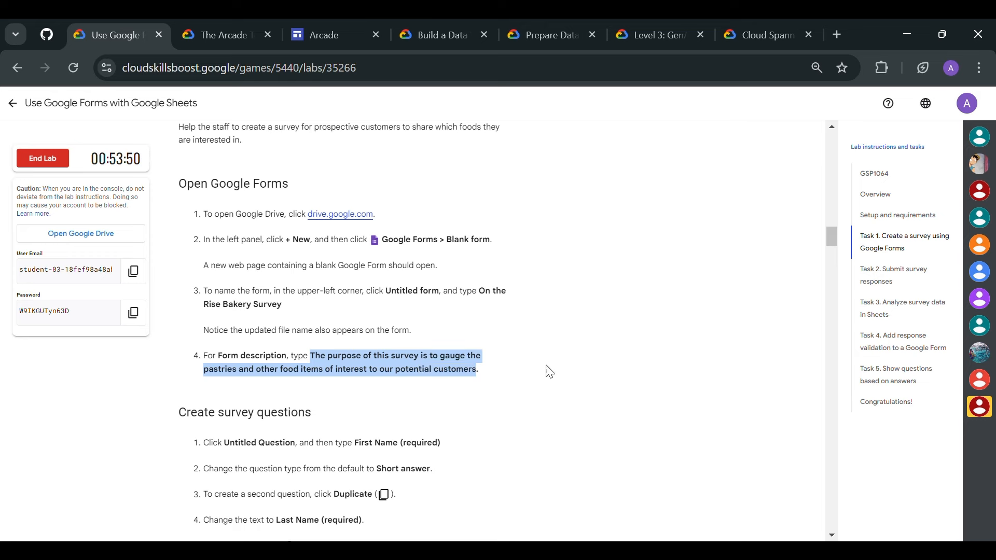
mouse_move(404, 551)
click(481, 465)
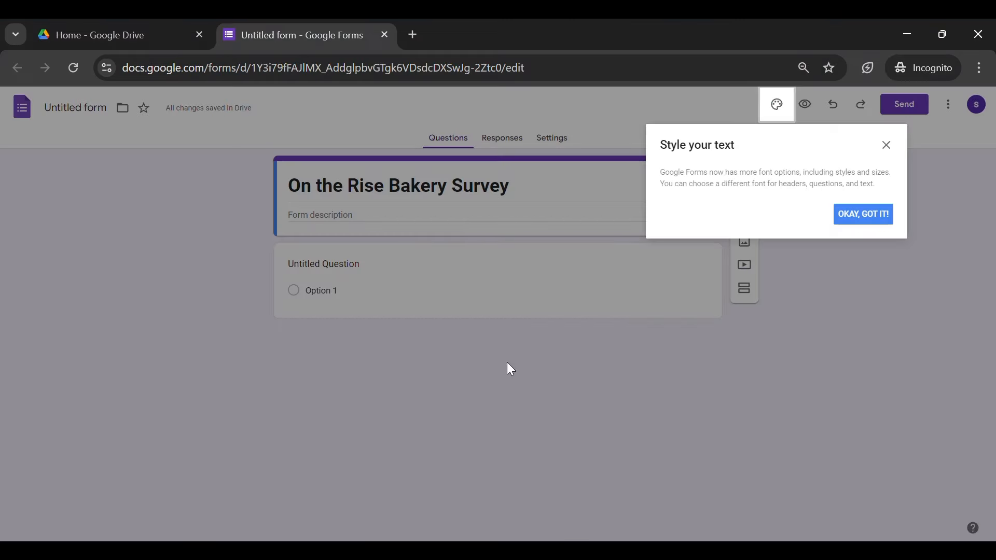
click(864, 219)
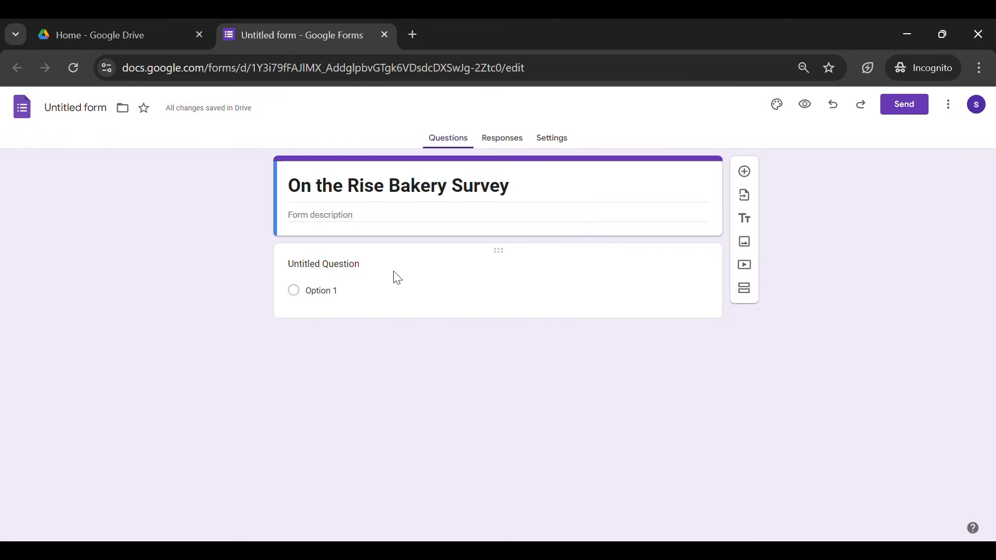
click(358, 215)
text(The purpose of this survey is to gauge the pastries and other food items of interest to our potential customers)
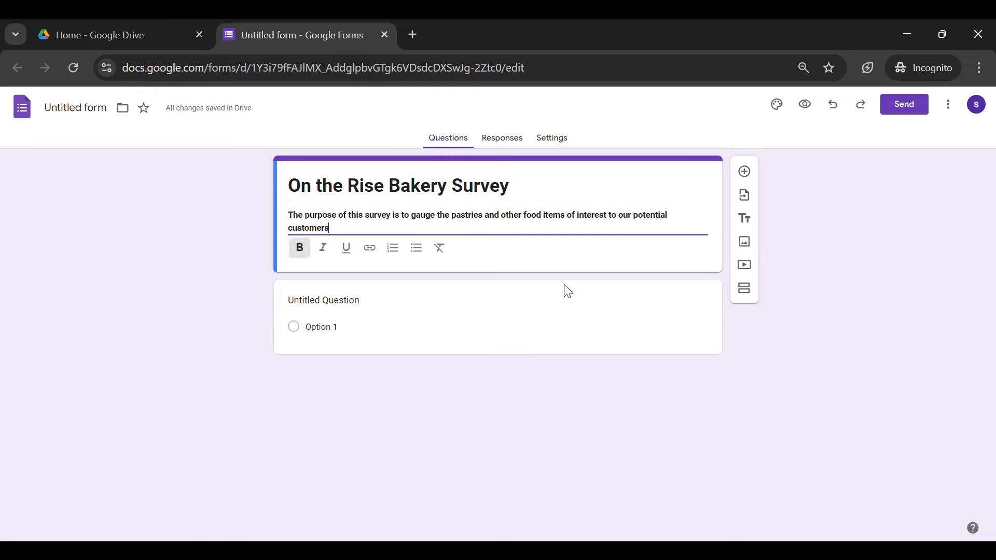
click(845, 381)
Copy "First Name (required)" from the lab instructions and use it as the text of the form's untitled question
mouse_move(415, 550)
click(311, 467)
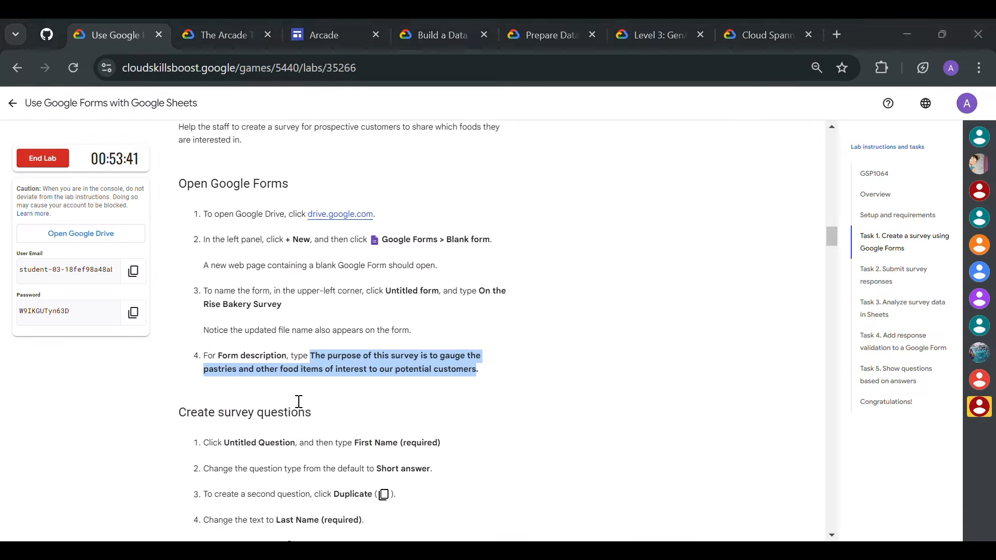
drag(354, 288, 438, 289)
mouse_move(415, 550)
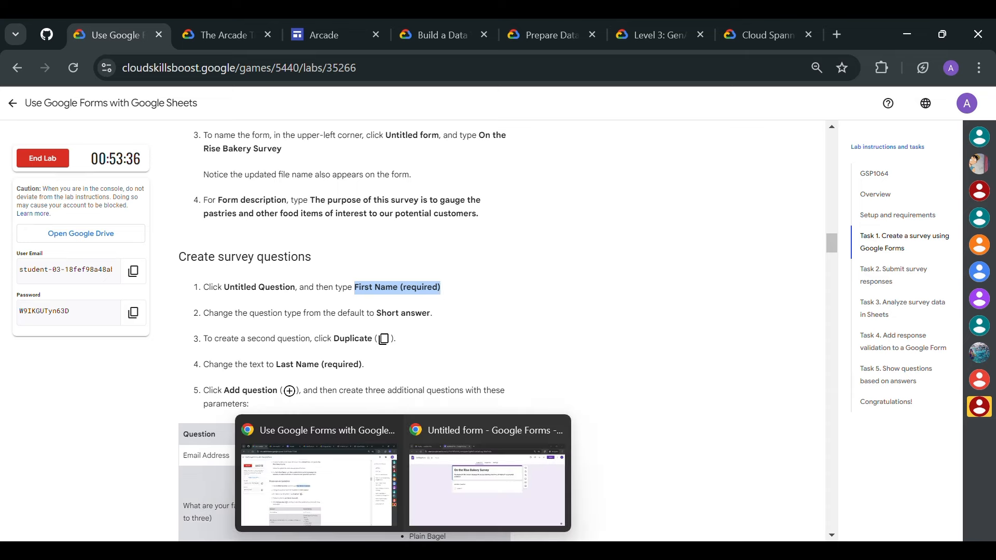
click(469, 484)
click(347, 276)
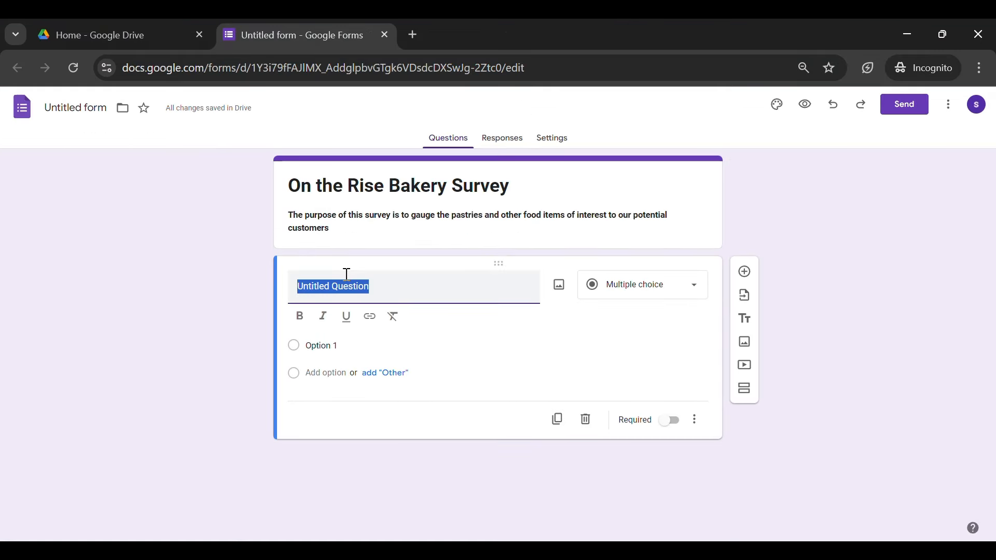
text(First Name (required))
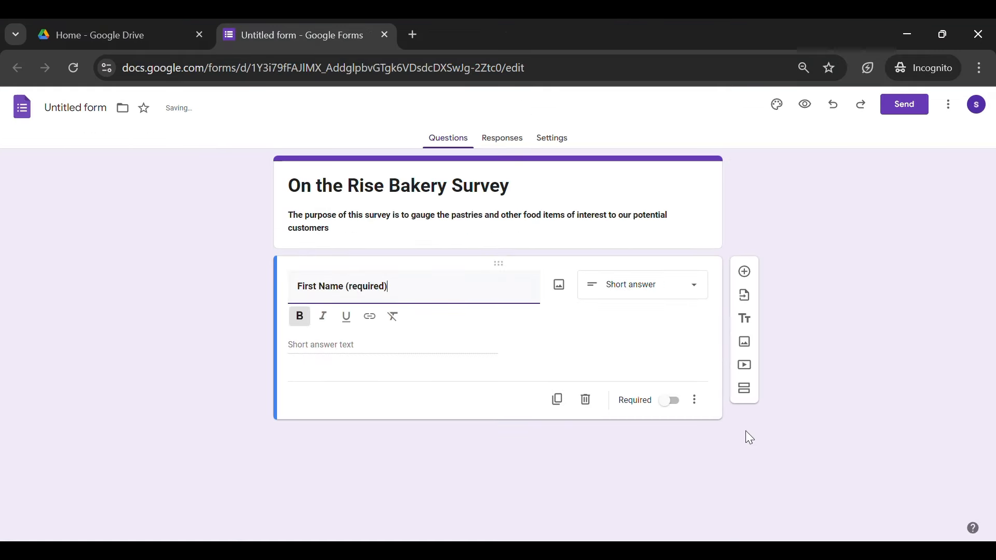
Duplicate the First Name question and change the copy's text to "Last Name (required)" as given in the lab instructions
mouse_move(415, 549)
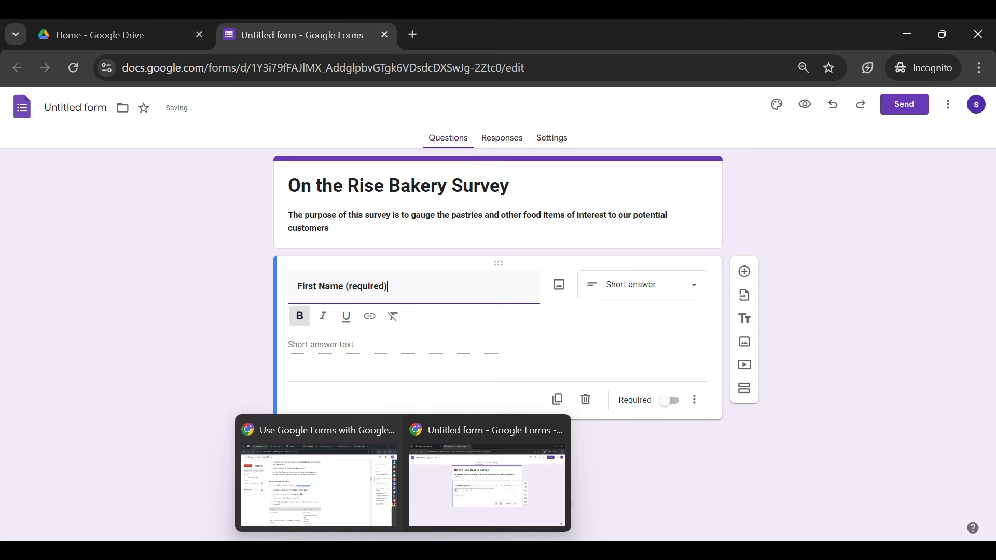
click(350, 423)
drag(334, 338, 394, 340)
drag(277, 364, 361, 365)
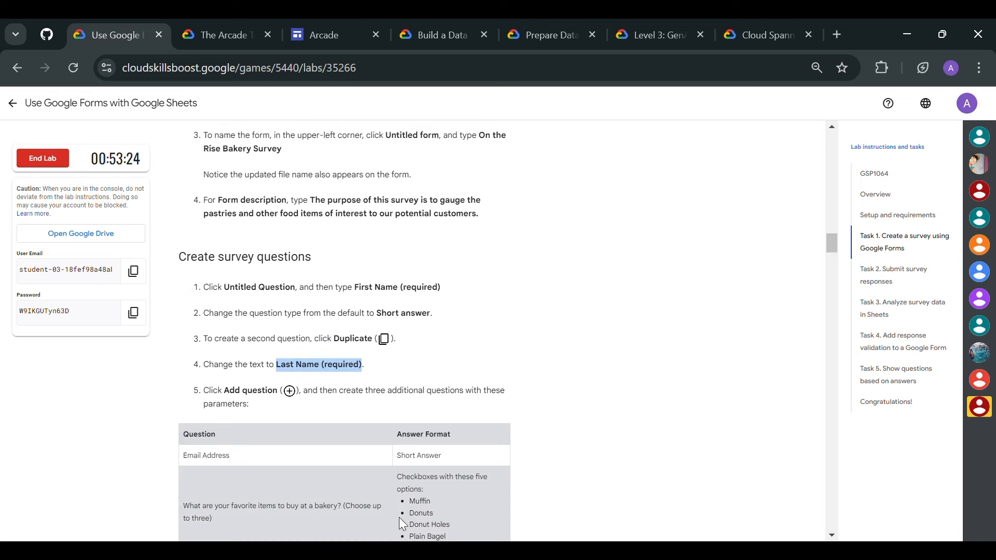
mouse_move(415, 550)
click(523, 441)
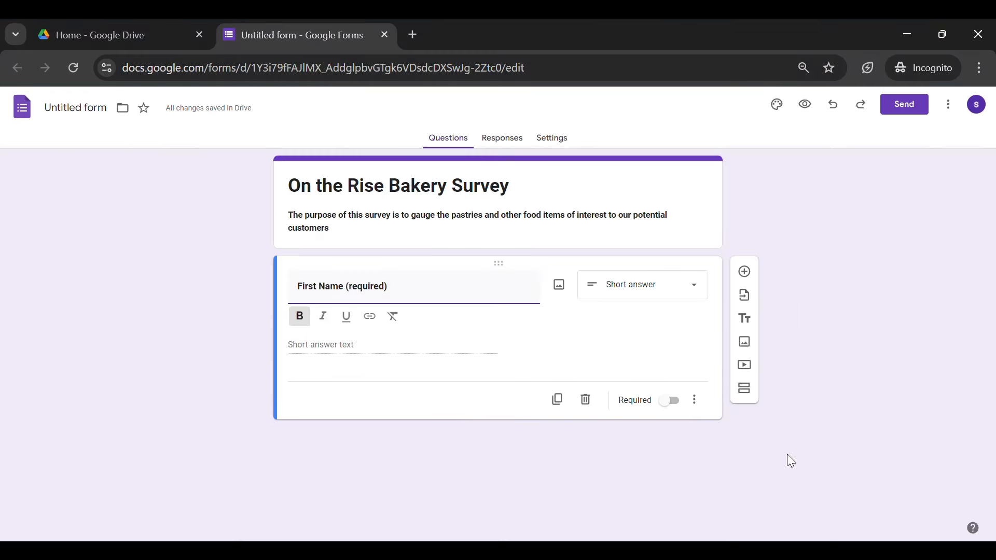
click(599, 408)
click(557, 378)
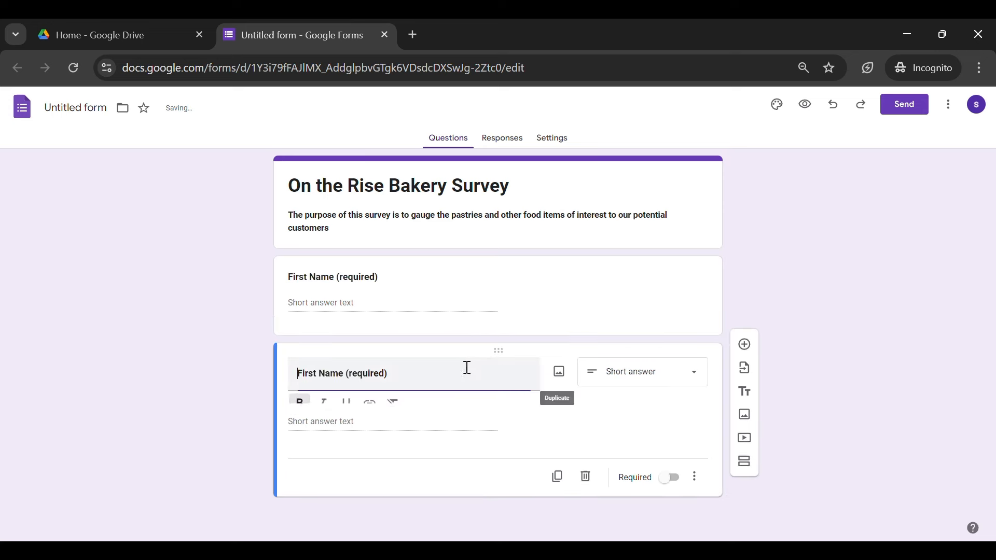
triple_click(357, 377)
text(Last Name (required))
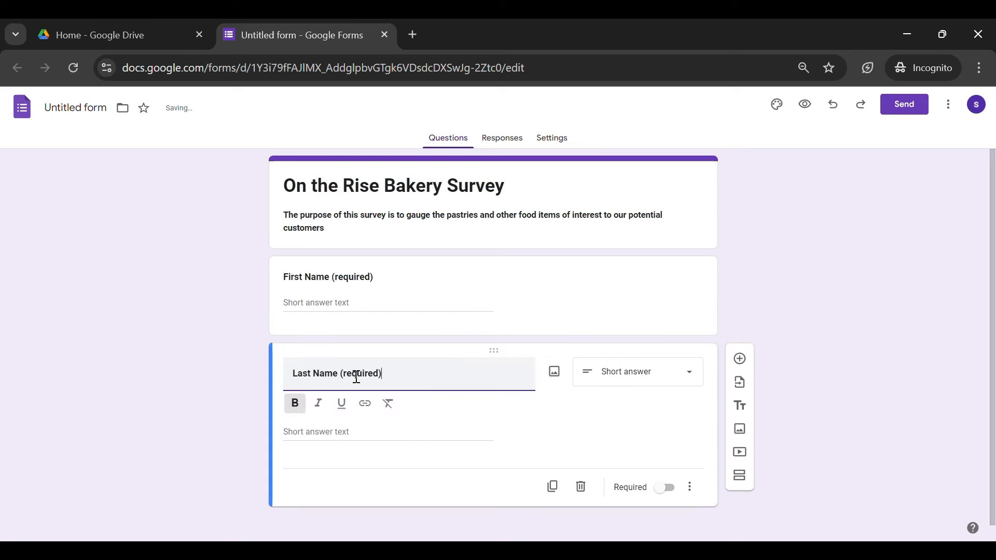
click(816, 414)
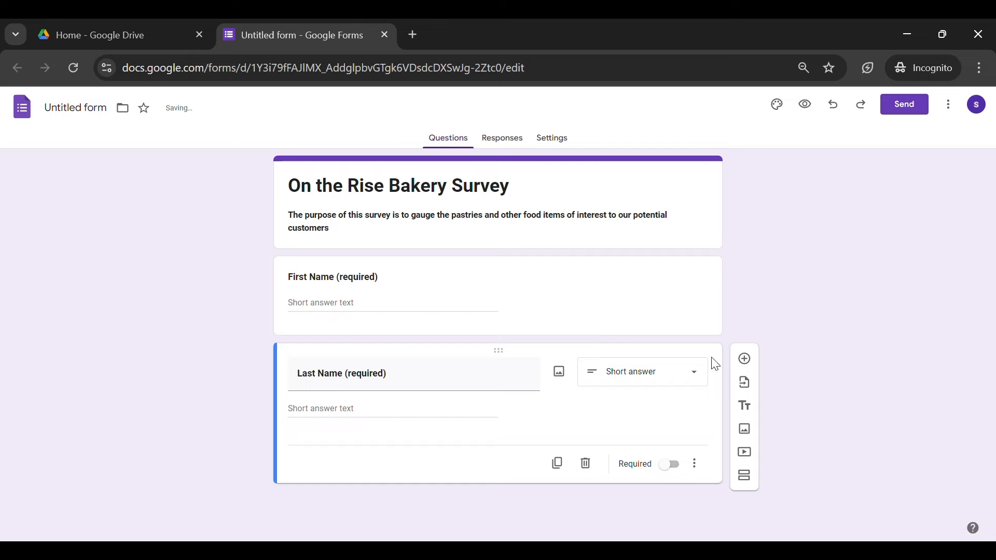
Add a question below Last Name with the text "Email Address" copied from the lab instructions table
click(743, 362)
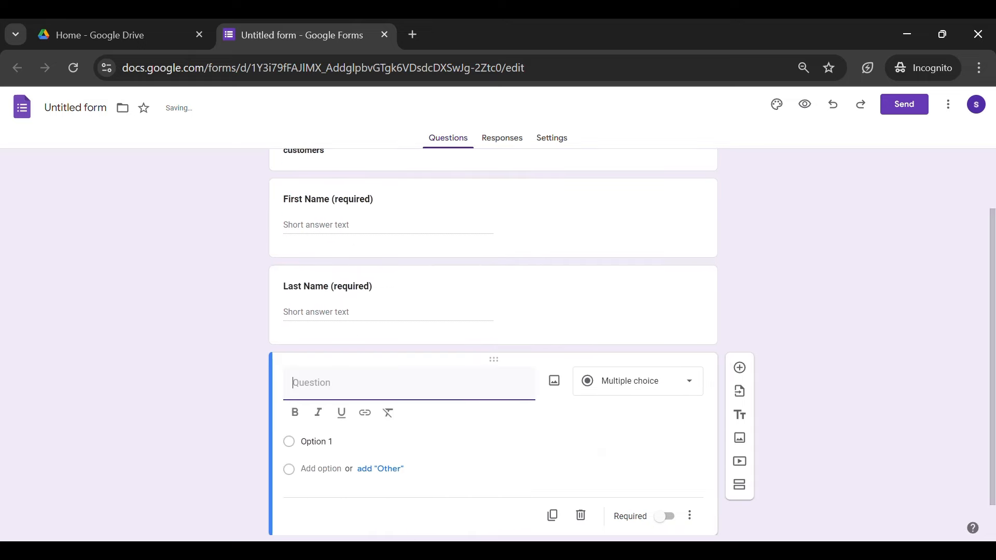
click(367, 507)
scroll(343, 377, down, 3)
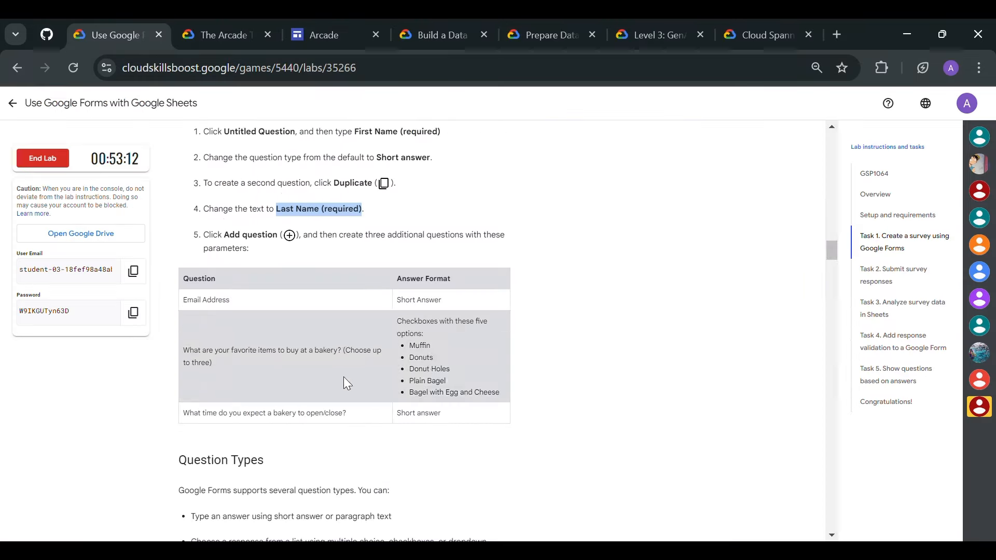
triple_click(189, 299)
key(ctrl+c)
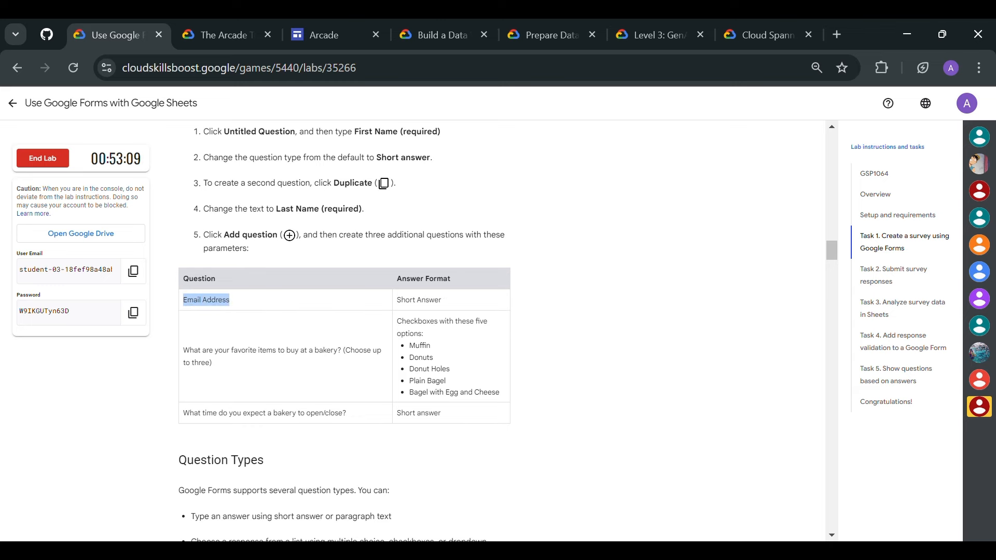
key(alt+Tab)
key(ctrl+v)
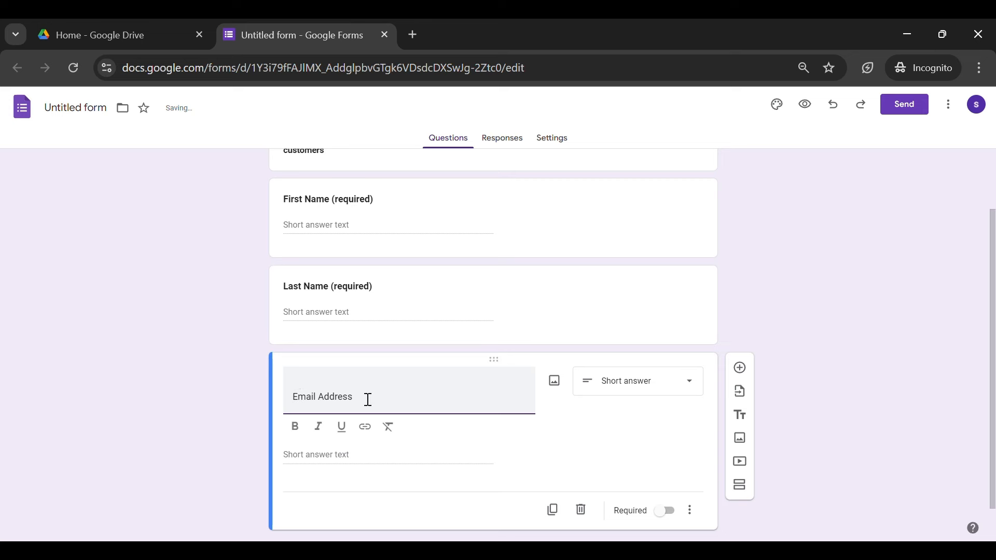
key(BackSpace)
click(799, 382)
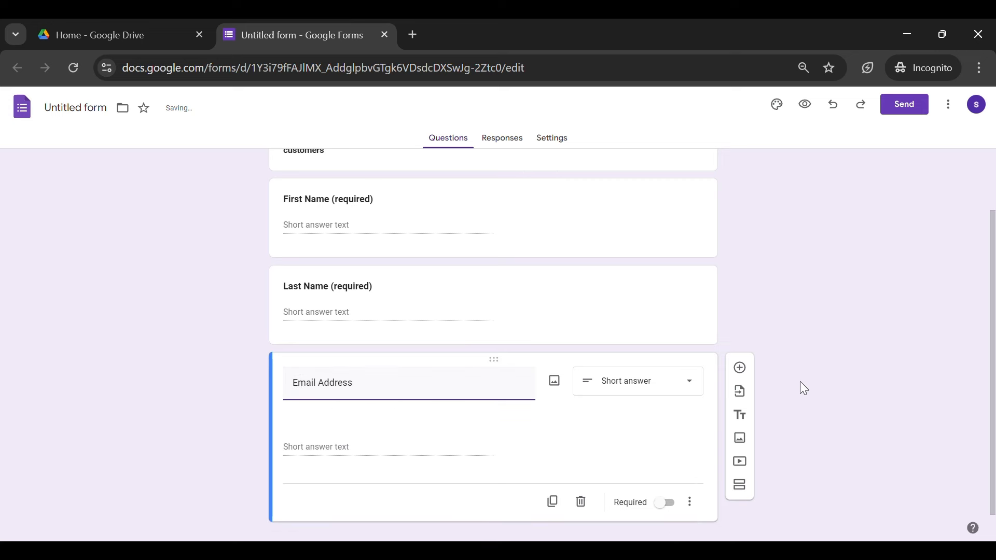
Add a Checkboxes question reading "What are your favorite items to buy at a bakery? (Choose up to three)", copied from the lab instructions
click(741, 373)
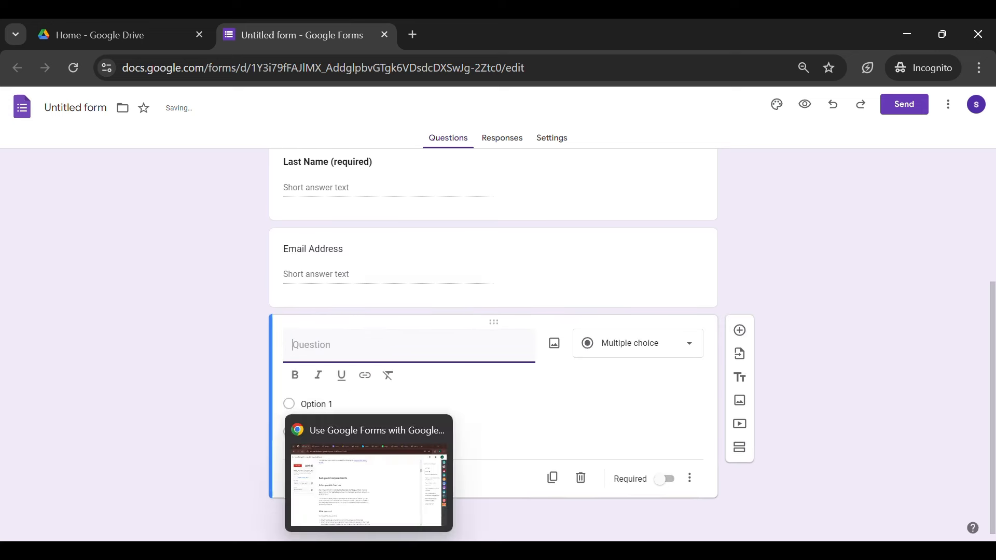
click(379, 511)
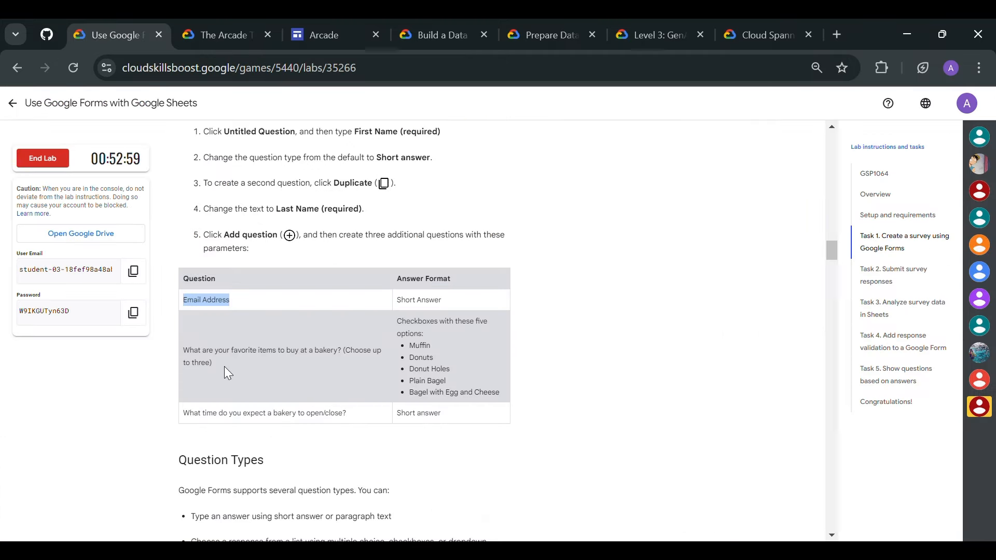
drag(224, 366, 181, 356)
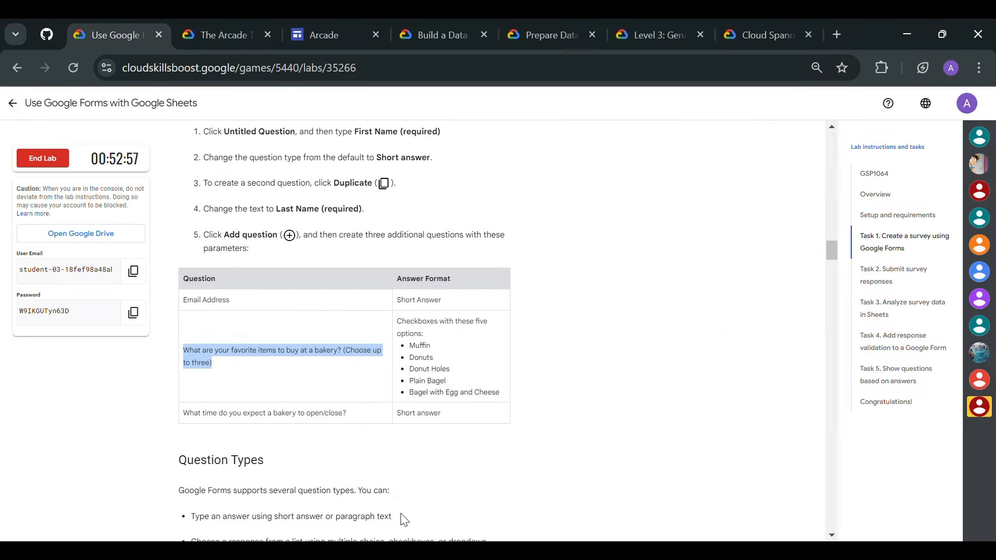
key(ctrl+c)
click(432, 512)
click(344, 349)
key(ctrl+v)
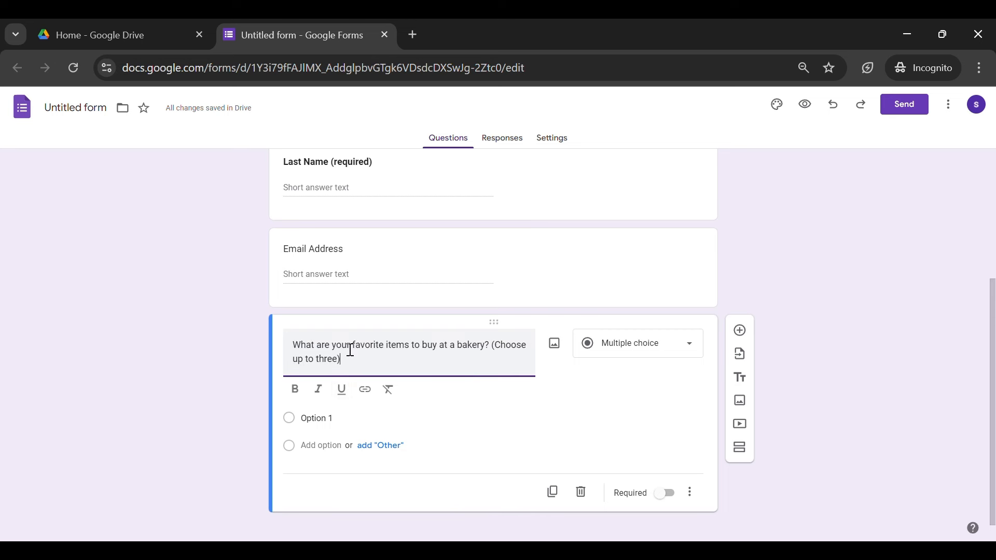
click(670, 351)
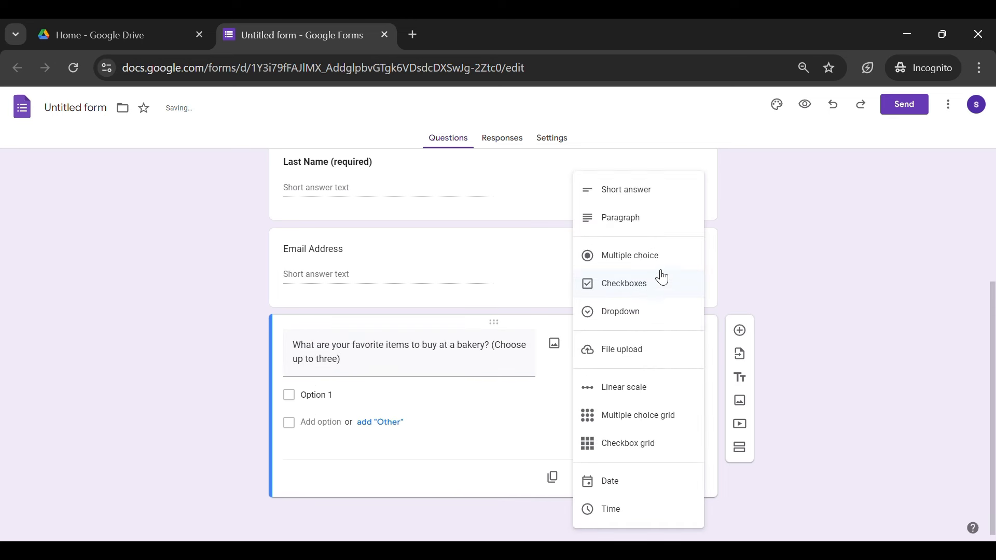
click(632, 288)
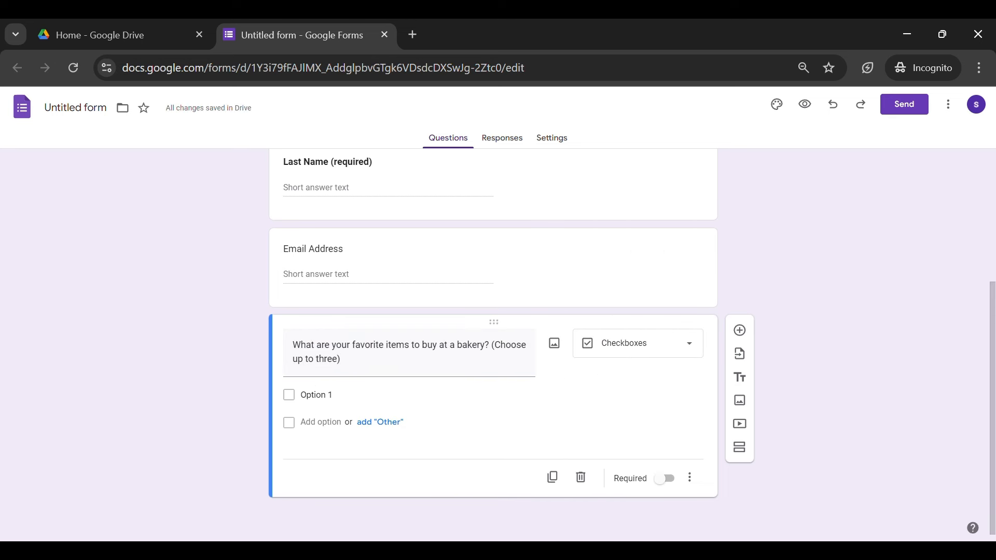
Copy "Muffin" from the lab instructions into the first checkbox option of the favorite items question
key(alt+Tab)
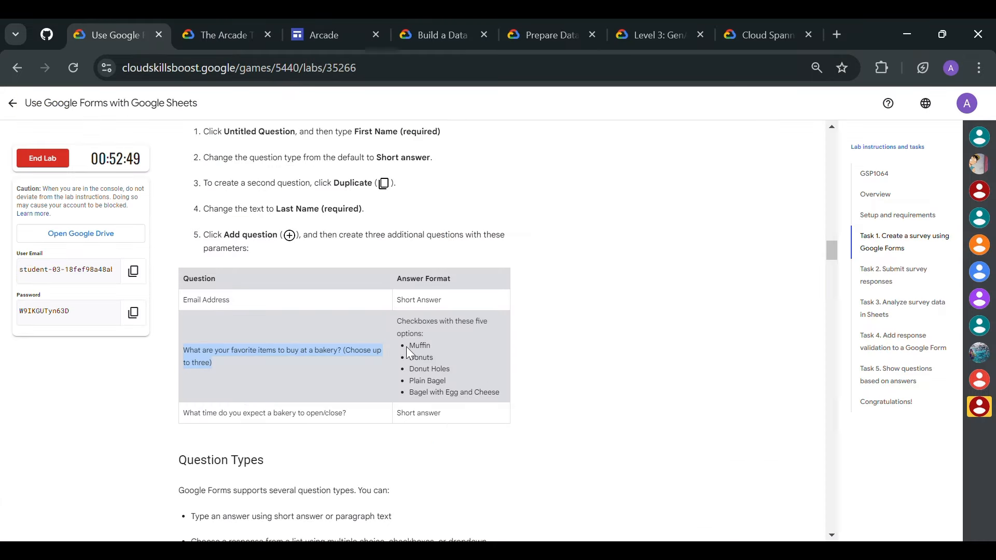
click(411, 346)
double_click(411, 346)
key(alt+Tab)
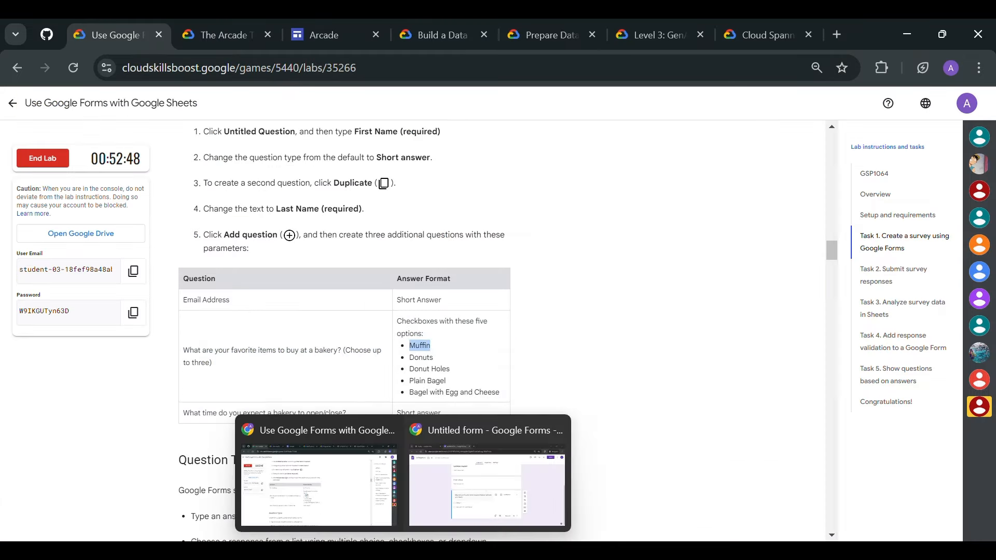
click(331, 394)
key(ctrl+v)
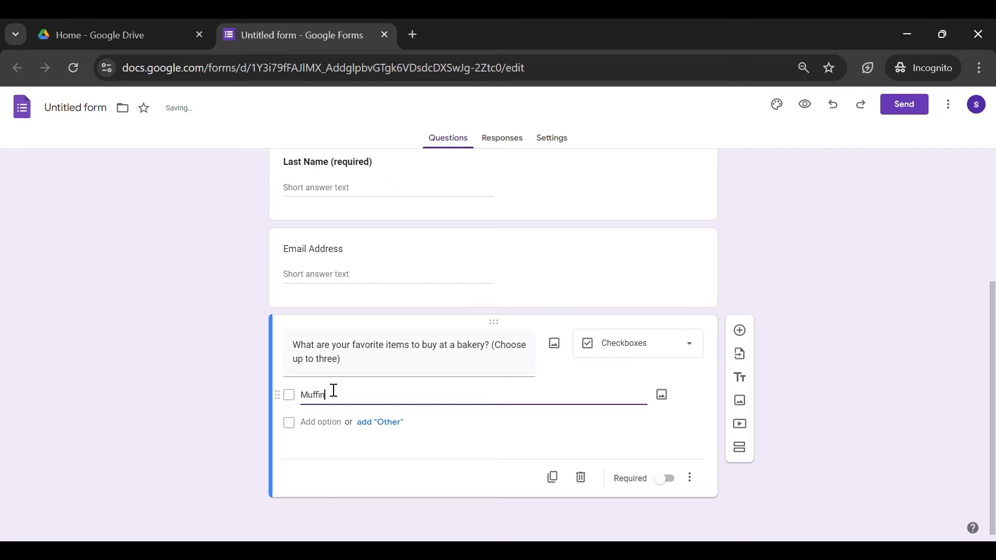
Add "Donuts" from the lab instructions as the second checkbox option of the favorite items question
key(alt+Tab)
click(414, 357)
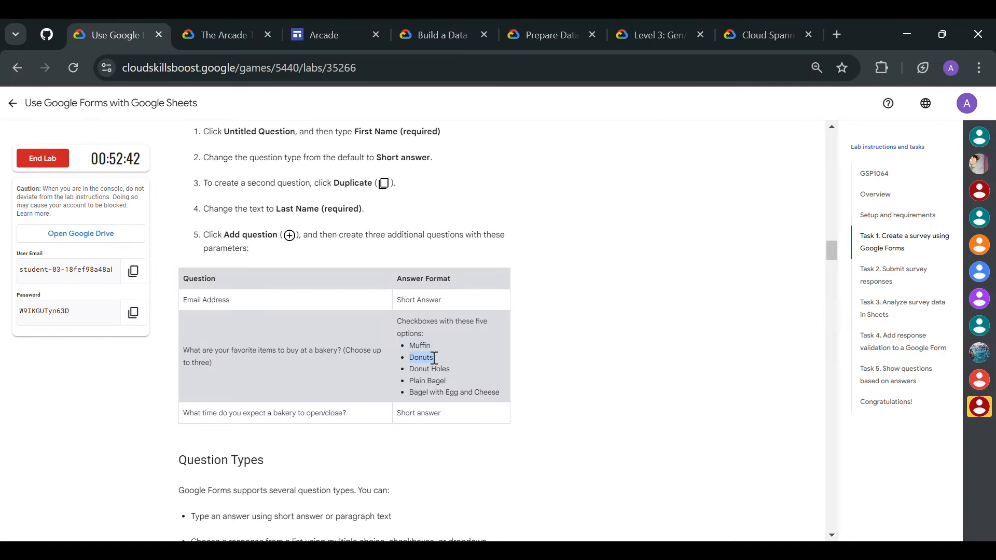
key(alt+Tab)
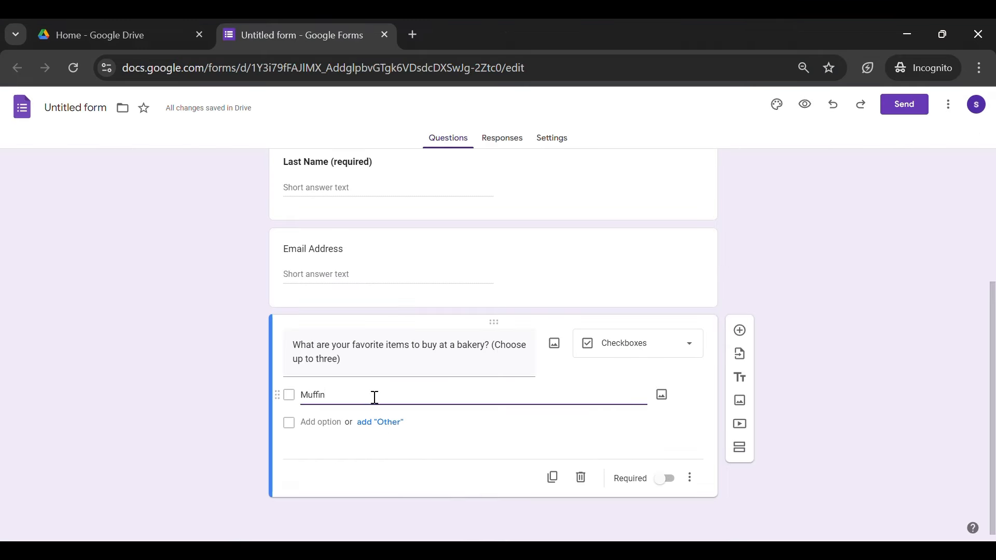
click(320, 421)
key(ctrl+v)
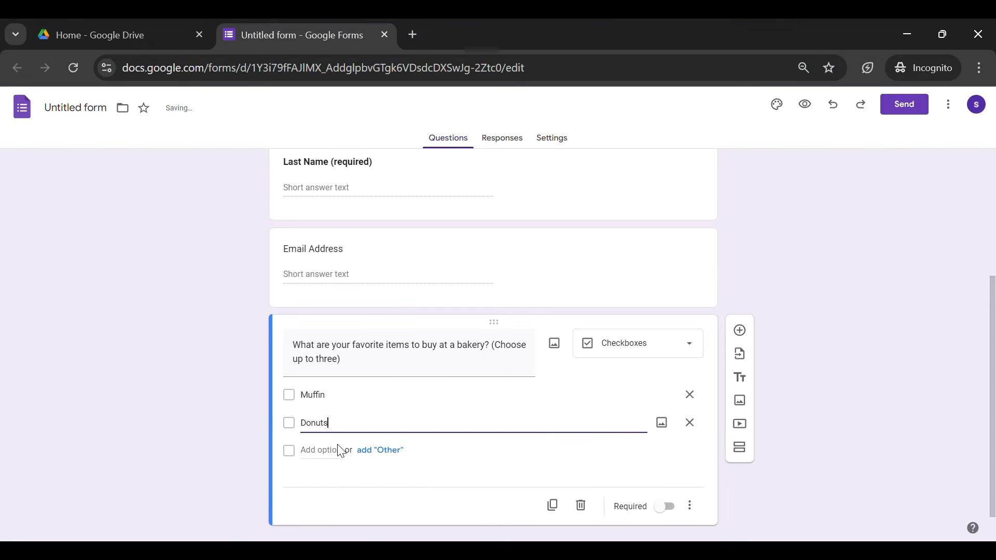
Add "Donut Holes" from the lab instructions as the third checkbox option of the favorite items question
click(338, 449)
key(alt+Tab)
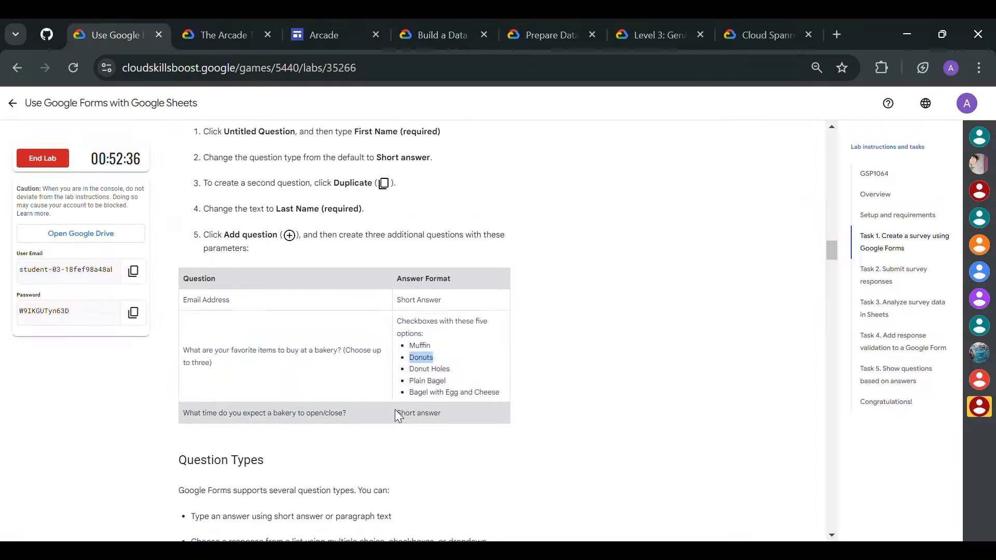
drag(410, 369, 450, 371)
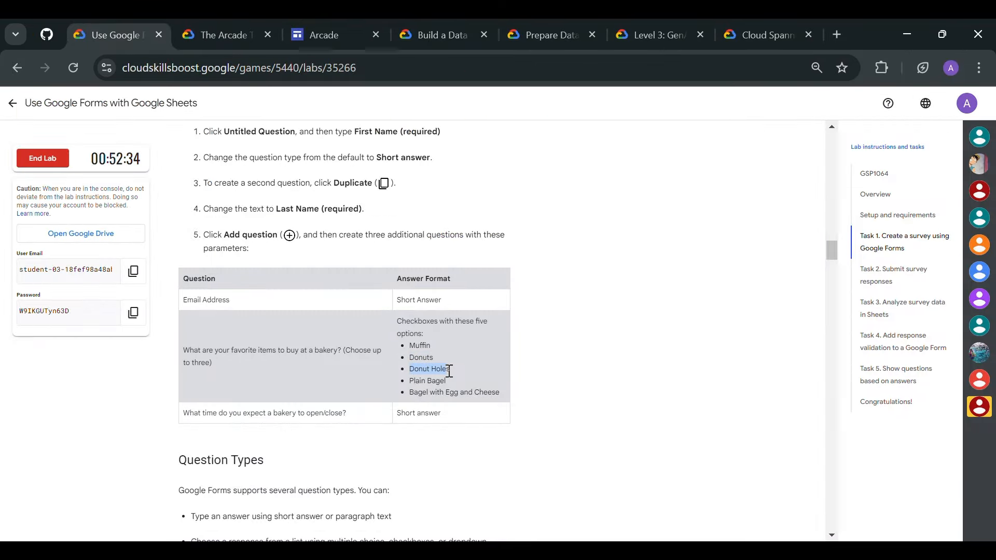
key(alt+Tab)
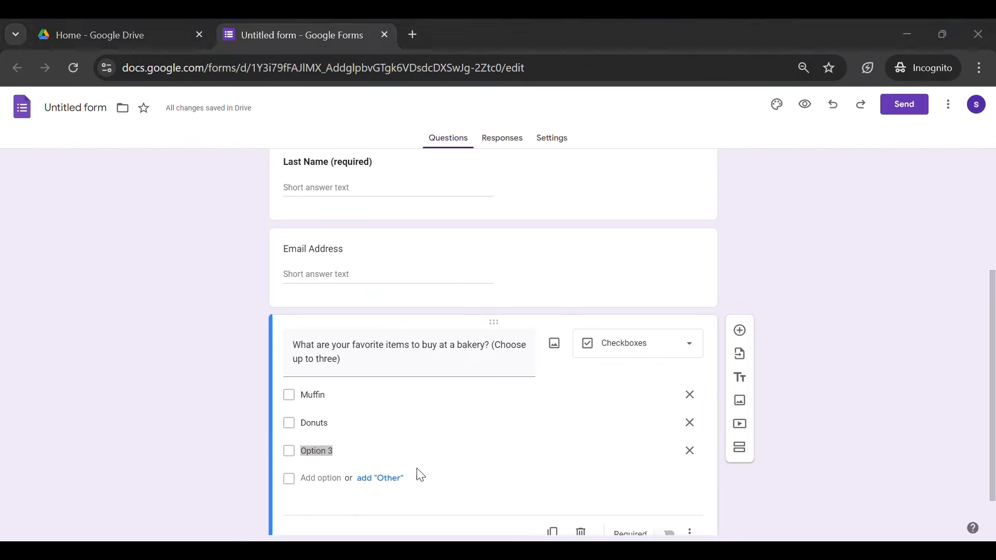
key(ctrl+v)
Copy "Plain Bagel" from the lab instructions into a fourth checkbox option of the favorite items question
key(alt+Tab)
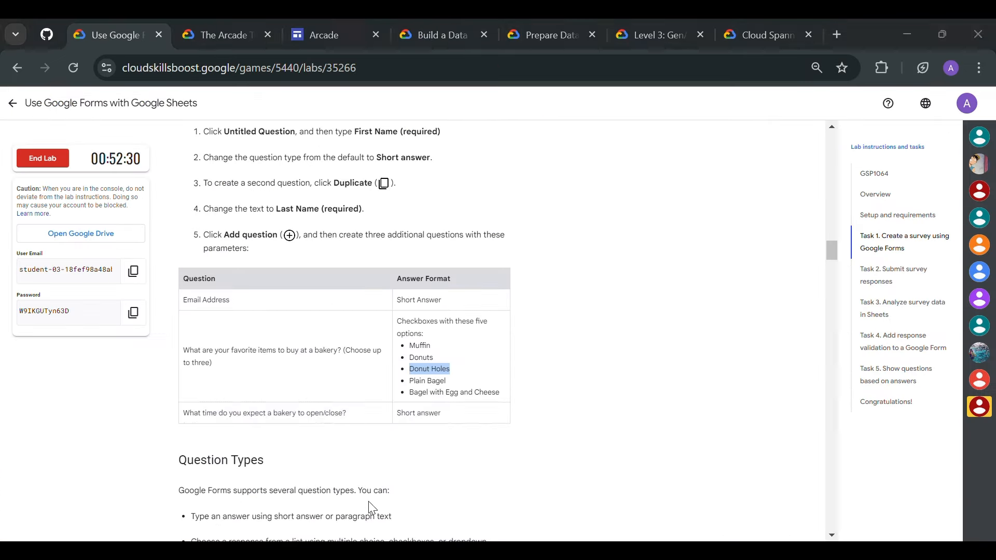
drag(411, 382, 446, 382)
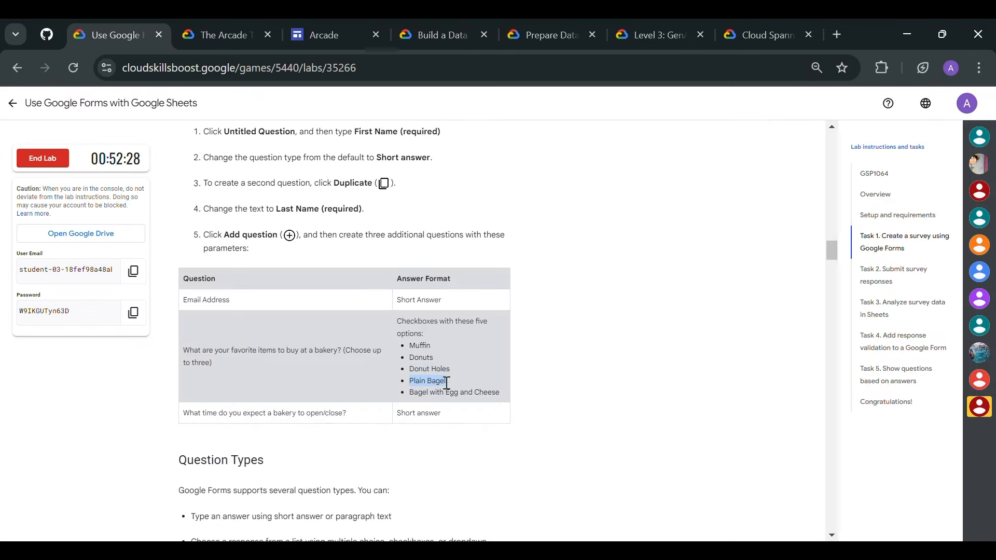
key(alt+Tab)
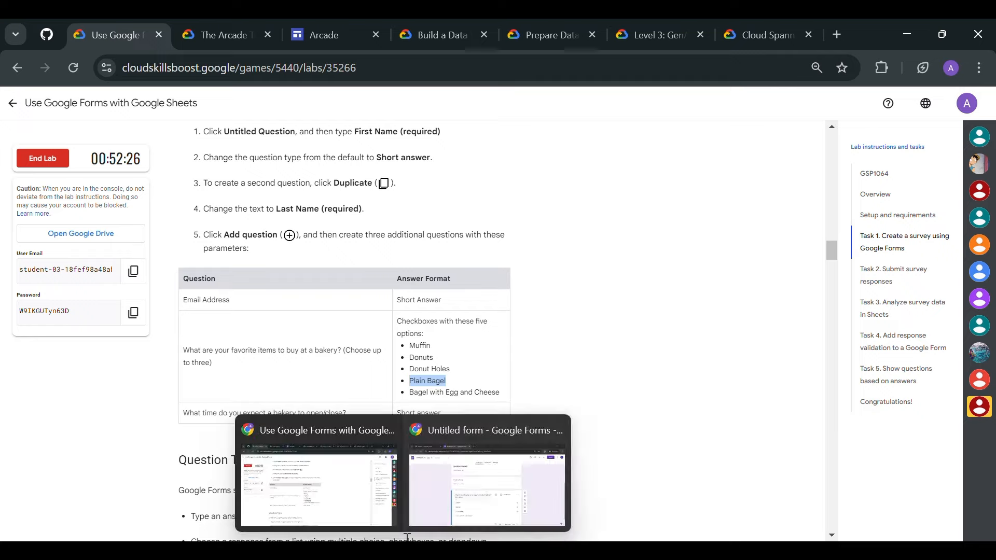
scroll(451, 500, down, 1)
click(332, 427)
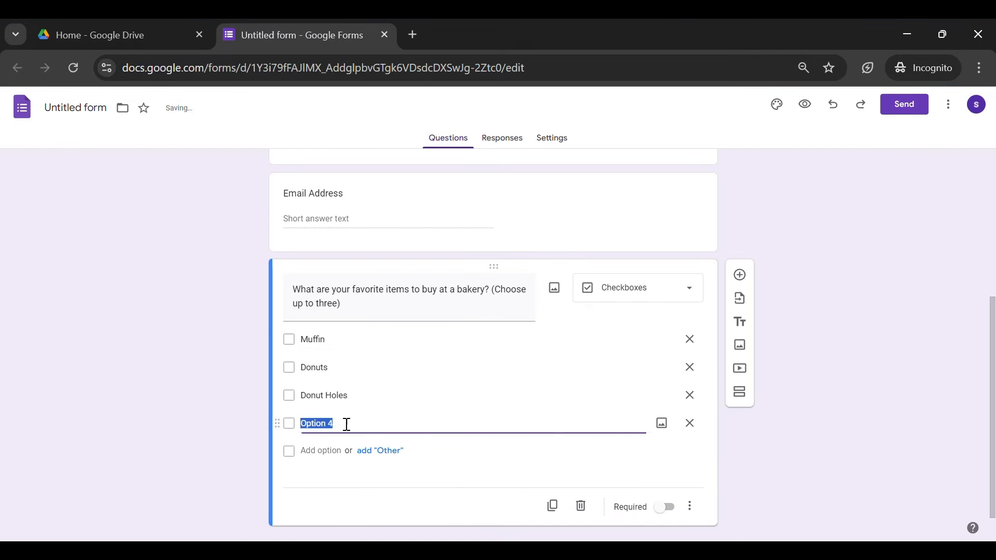
key(ctrl+v)
Add "Bagel with Egg and Cheese" from the lab instructions as the fifth checkbox option of the favorite items question
key(alt+Tab)
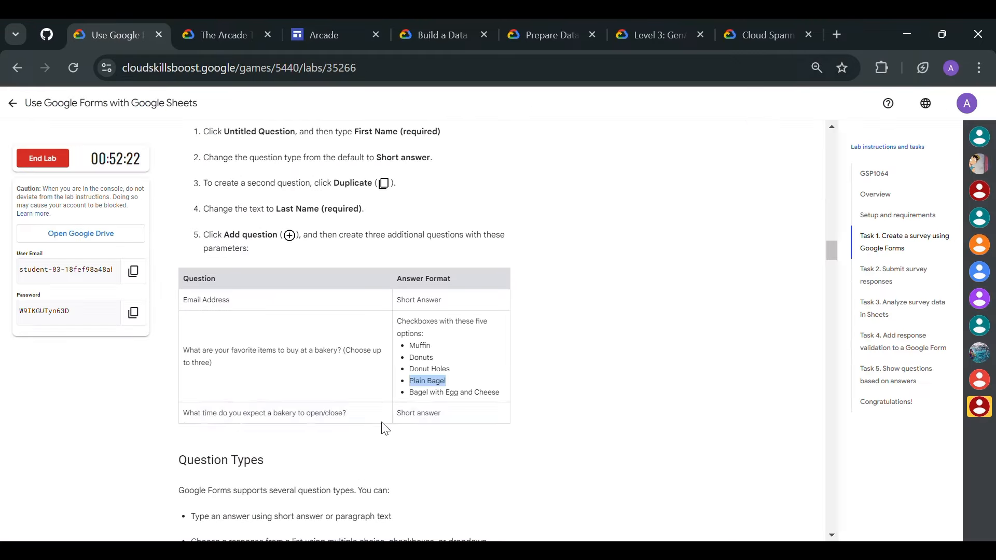
click(411, 393)
drag(410, 393, 478, 390)
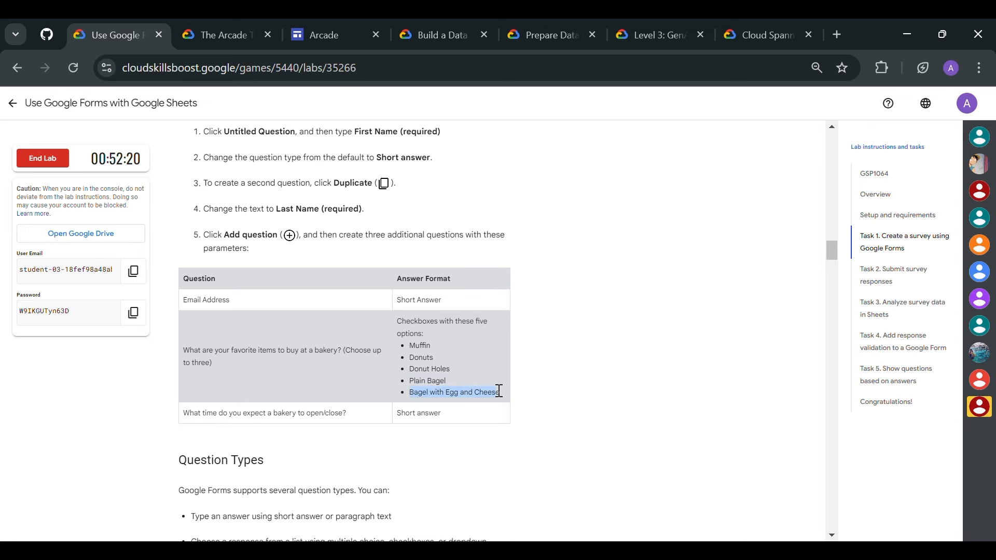
key(alt+Tab)
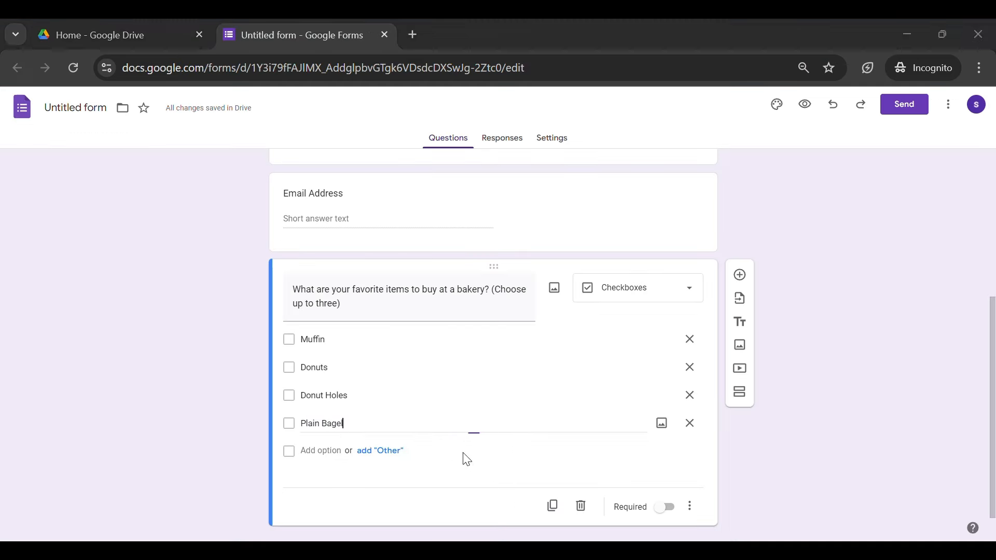
click(320, 449)
key(ctrl+v)
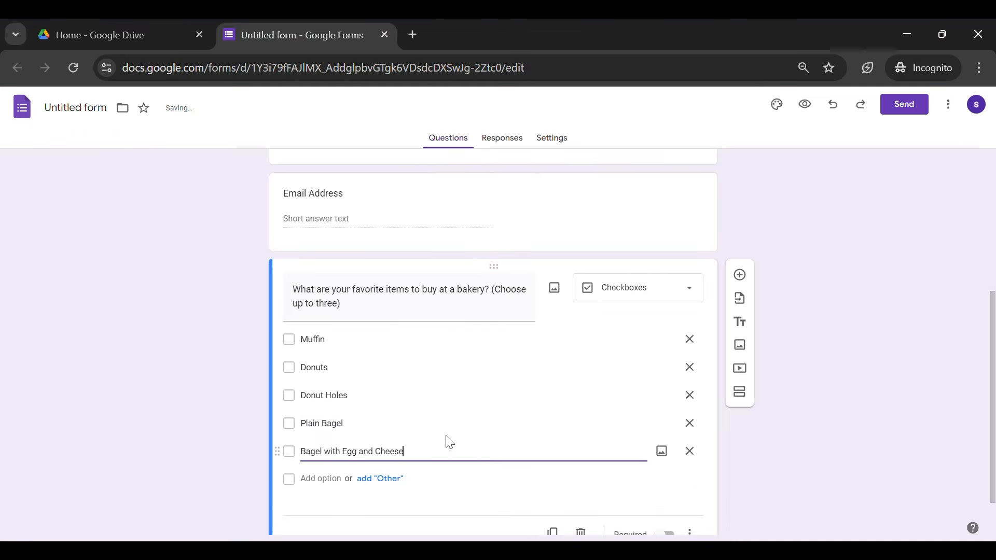
click(795, 434)
Add a question below the favorite items question reading "What time do you expect a bakery to open/close?", copied from the lab instructions
scroll(797, 438, down, 1)
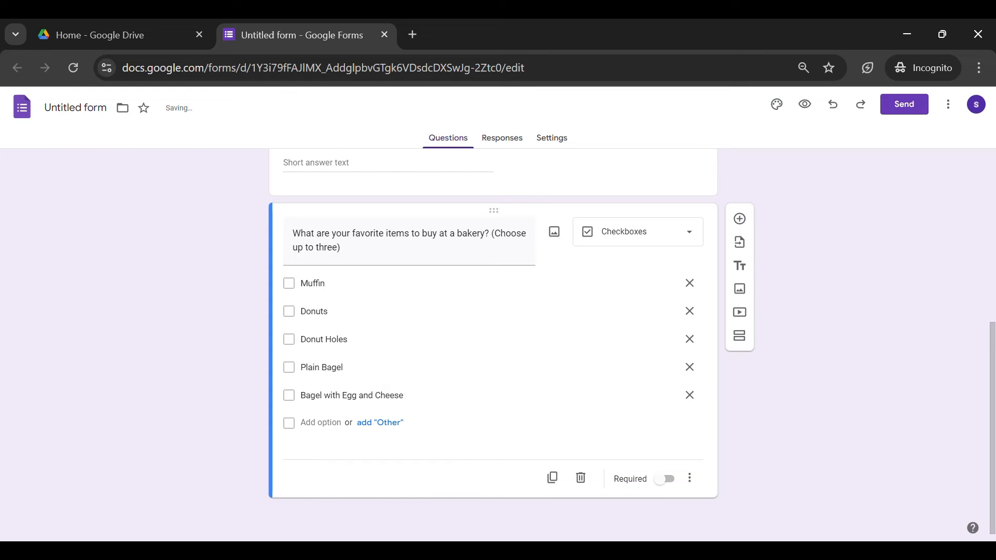
key(alt+Tab)
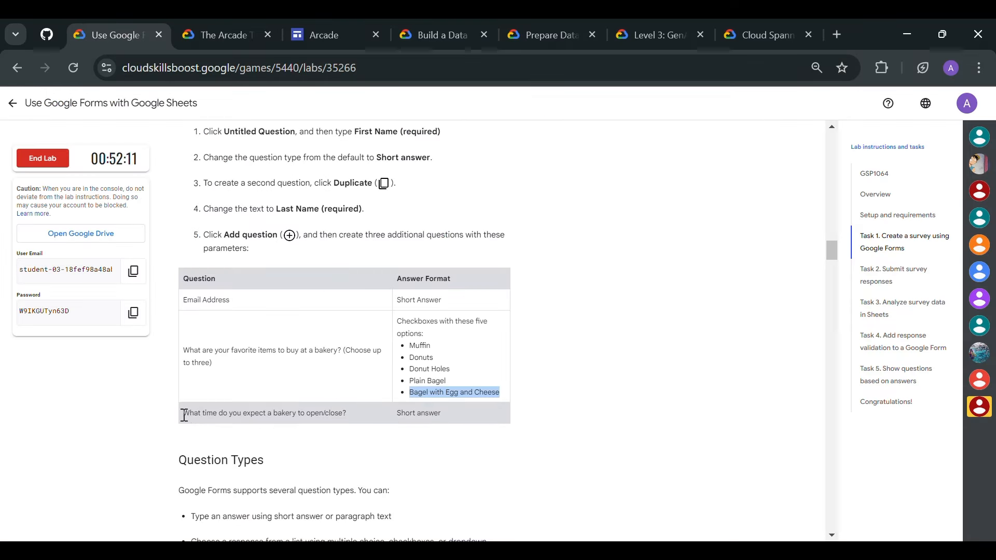
drag(184, 413, 340, 416)
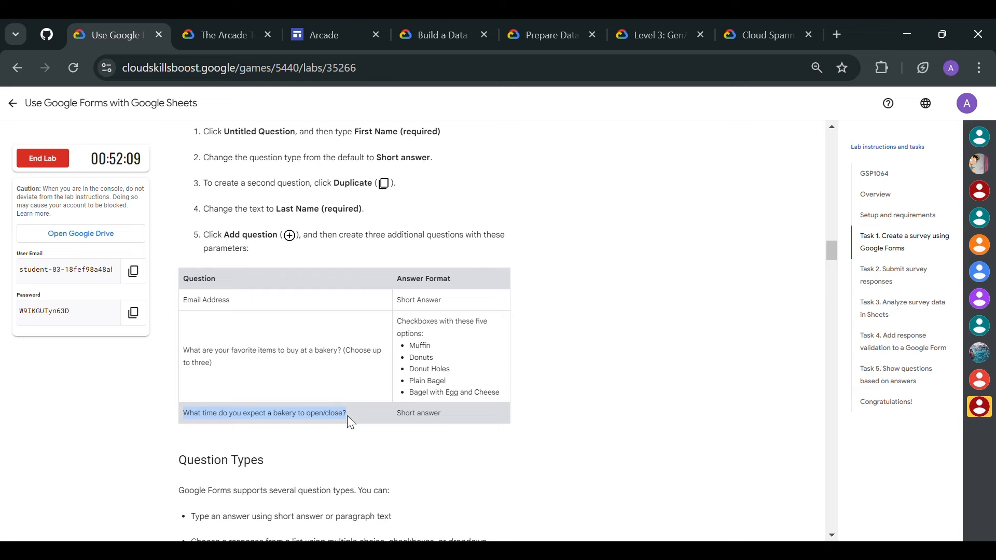
key(alt+Tab)
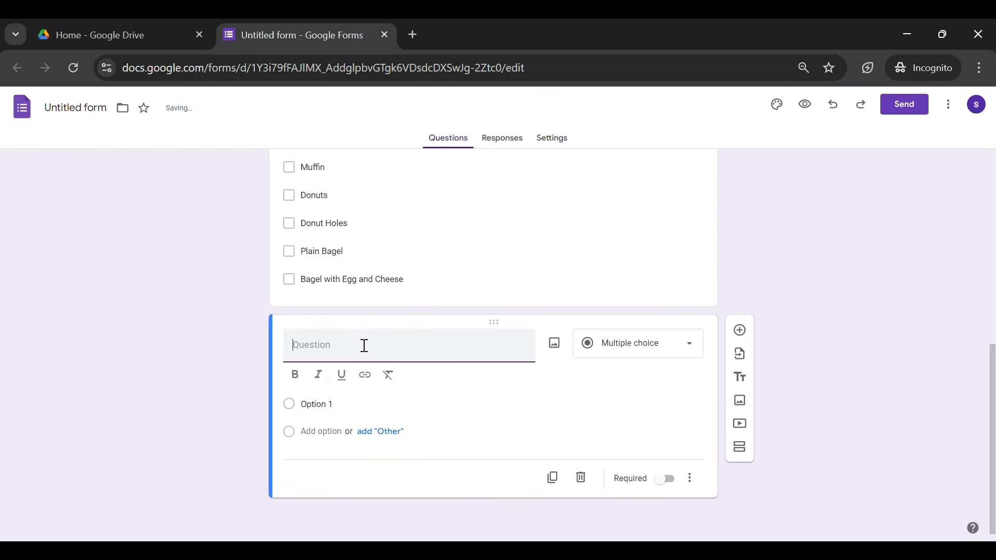
text(What time do you expect a bakery to open/close?)
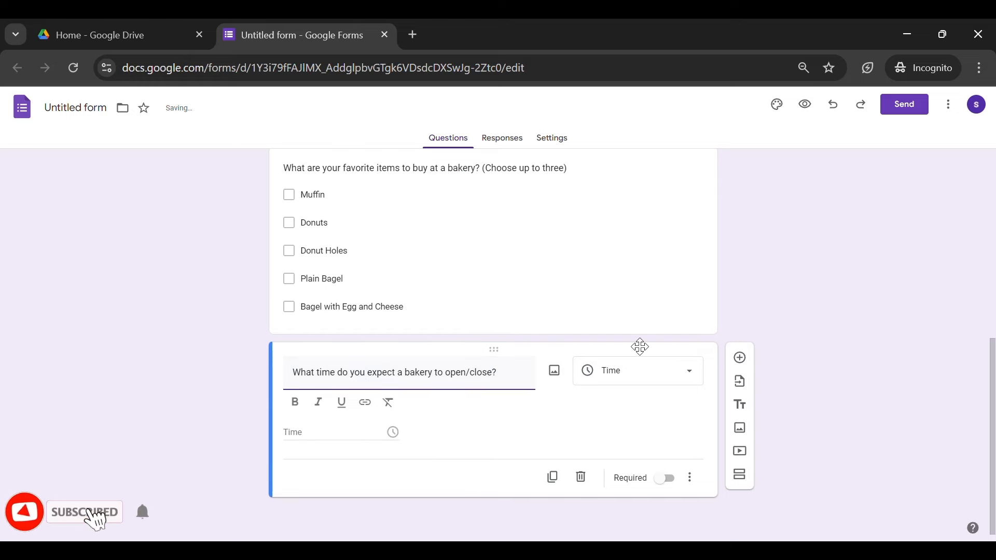
Check the lab's answer format for the bakery open/close question and set its type to Short answer
key(alt+Tab)
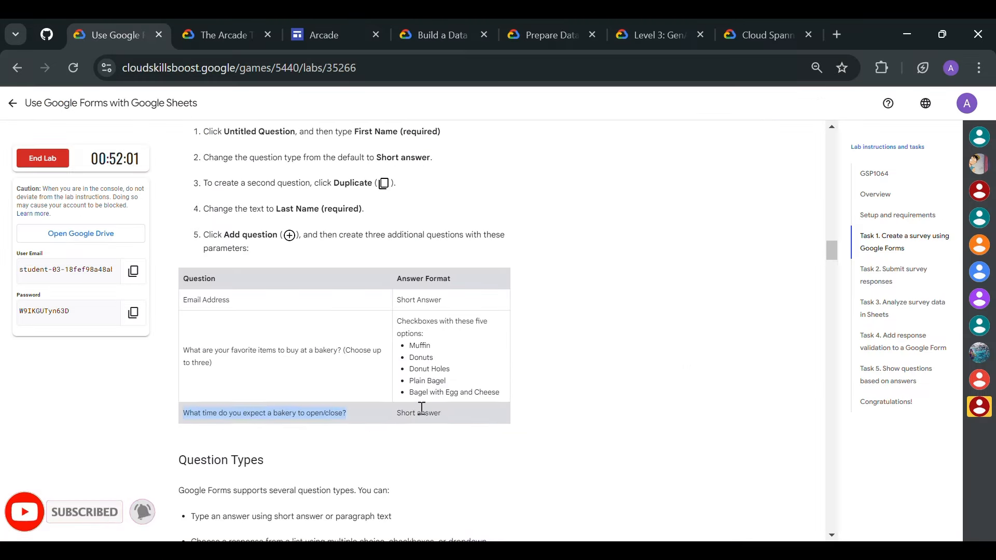
double_click(406, 412)
key(alt+Tab)
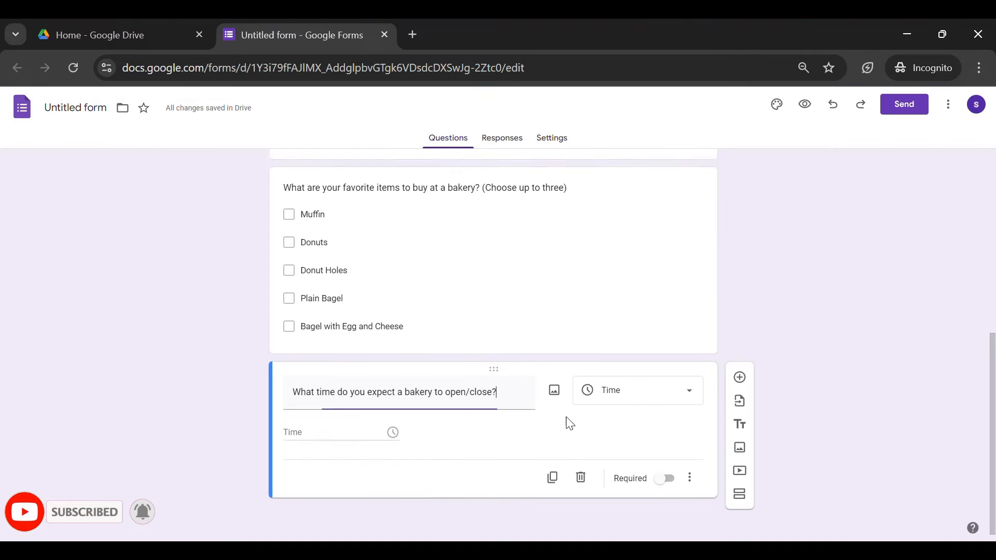
click(630, 390)
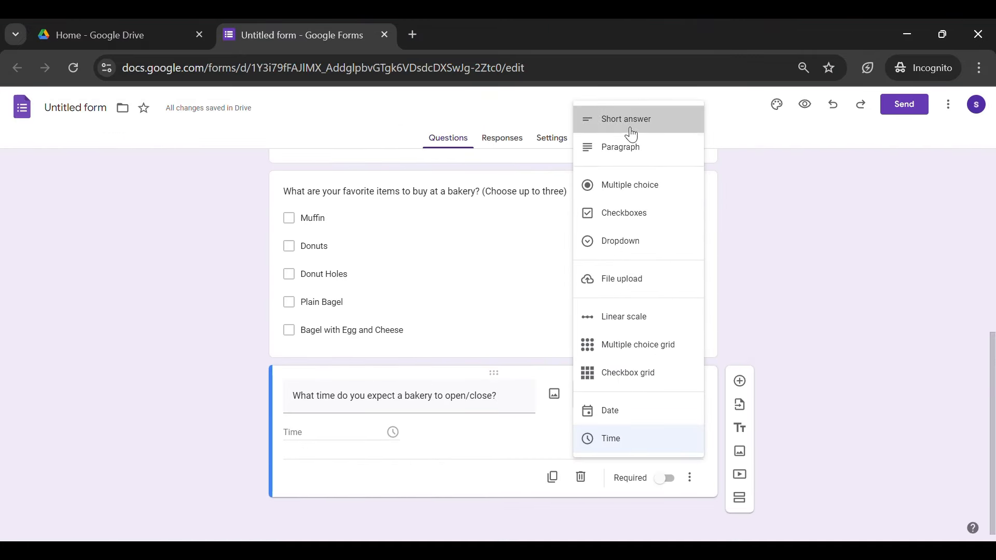
click(631, 120)
click(498, 179)
Link the form's responses to a new spreadsheet named "Untitled form (Responses)" and close the Google Drive home page
click(501, 138)
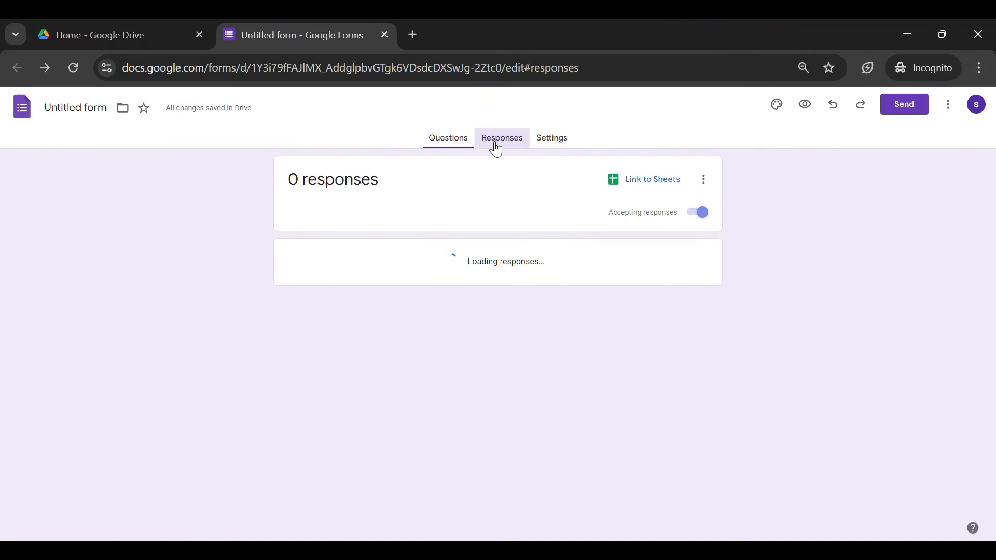
click(645, 194)
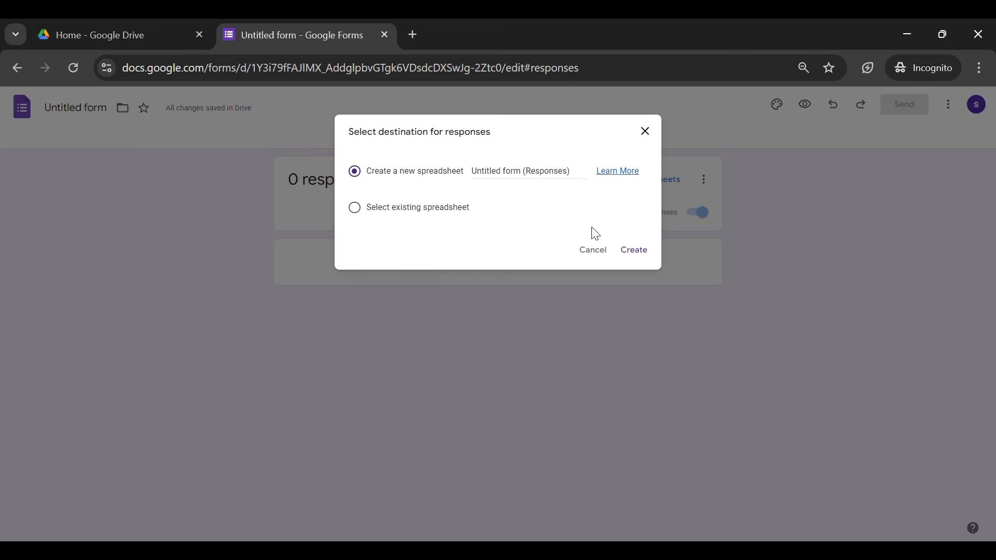
click(633, 250)
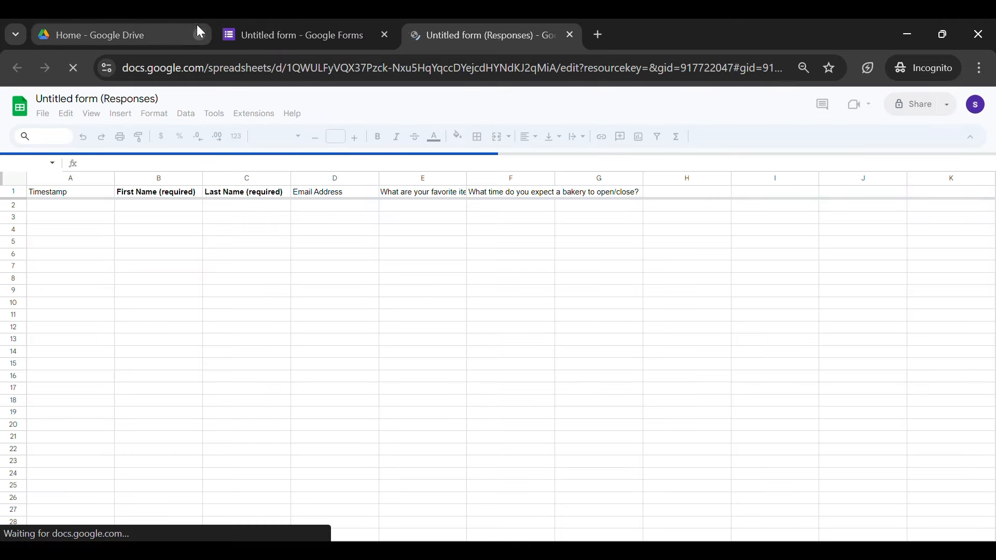
click(200, 34)
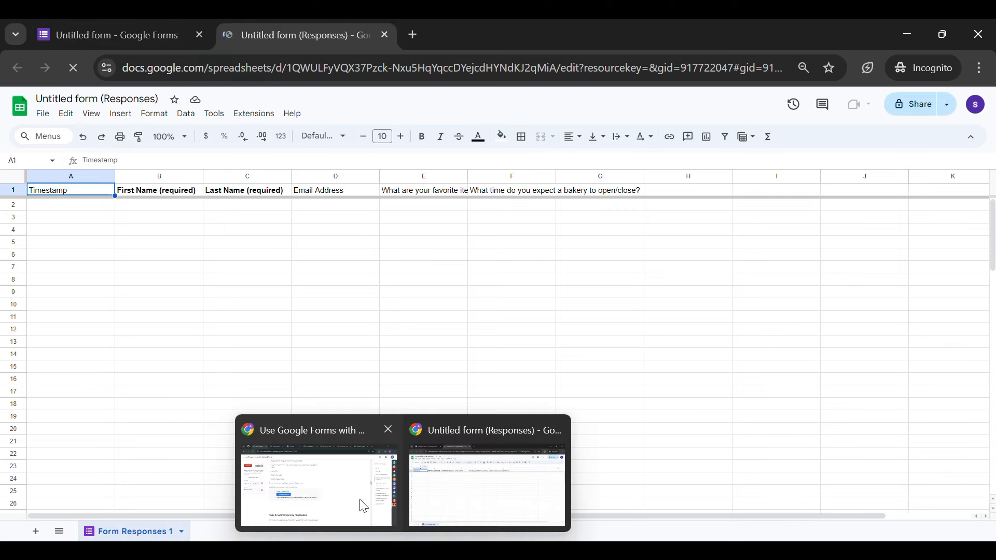
Switch to the GitHub solution page and download the "On the Rise Bakery Survey (Responses).xlsx" file
click(360, 504)
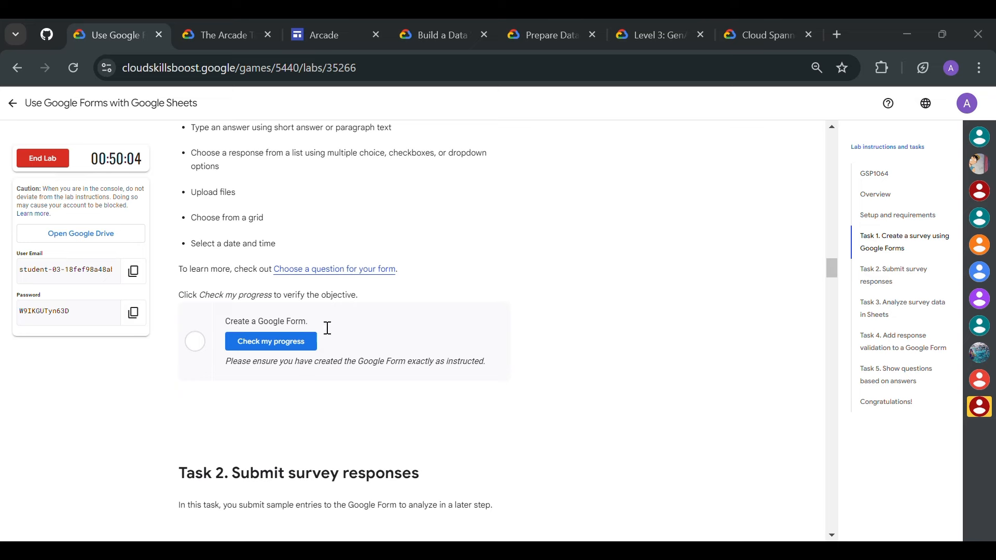
click(58, 42)
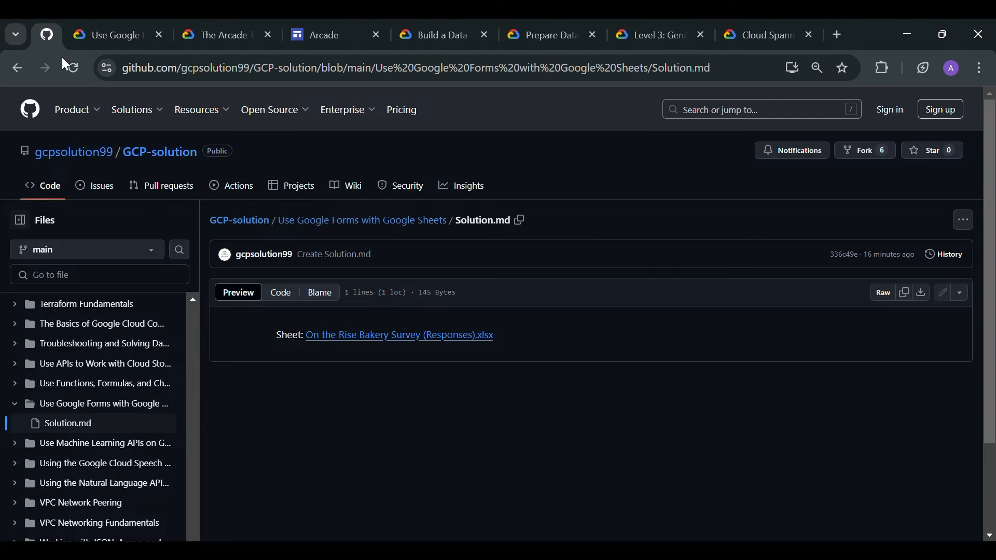
click(407, 336)
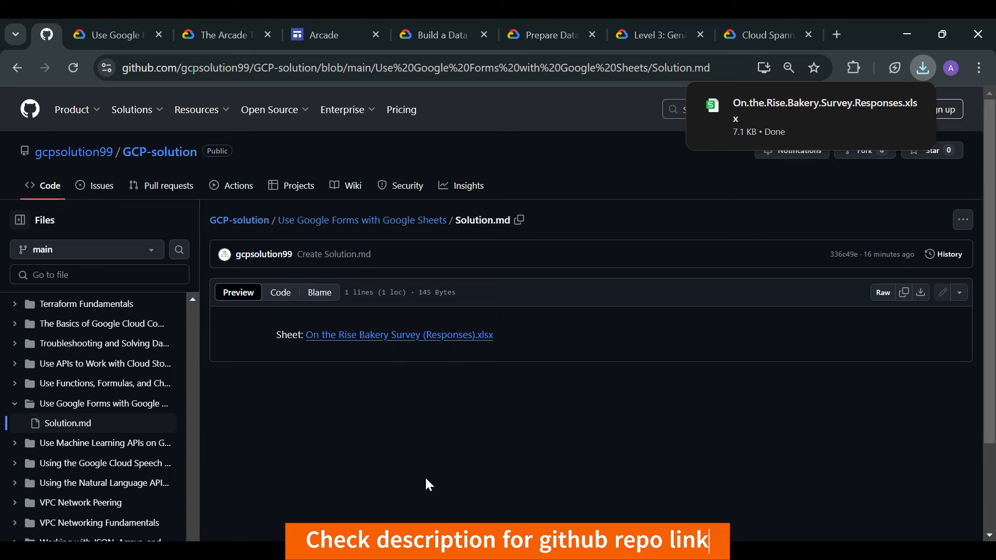
Return to the responses spreadsheet in Google Sheets and duplicate the "Form Responses 1" sheet
key(alt+Tab)
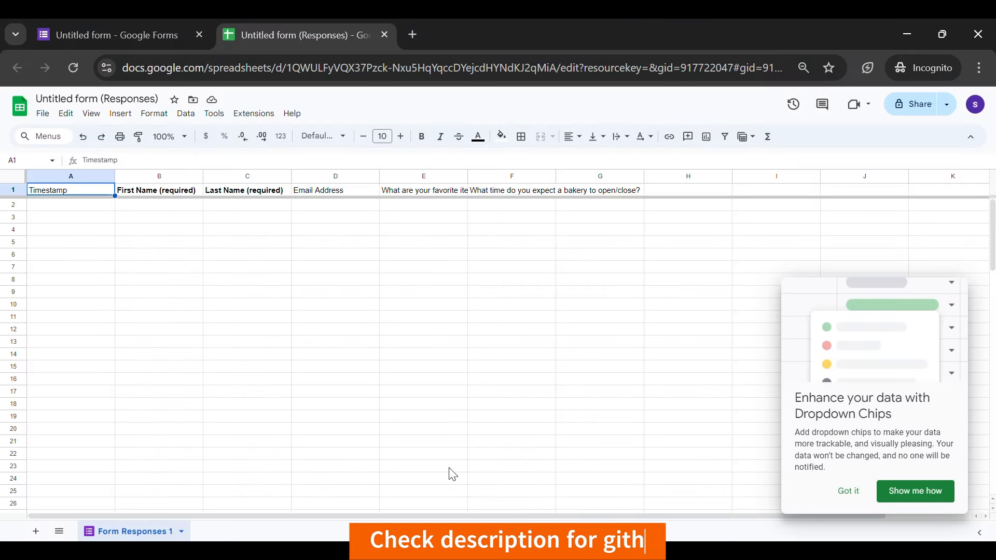
click(181, 533)
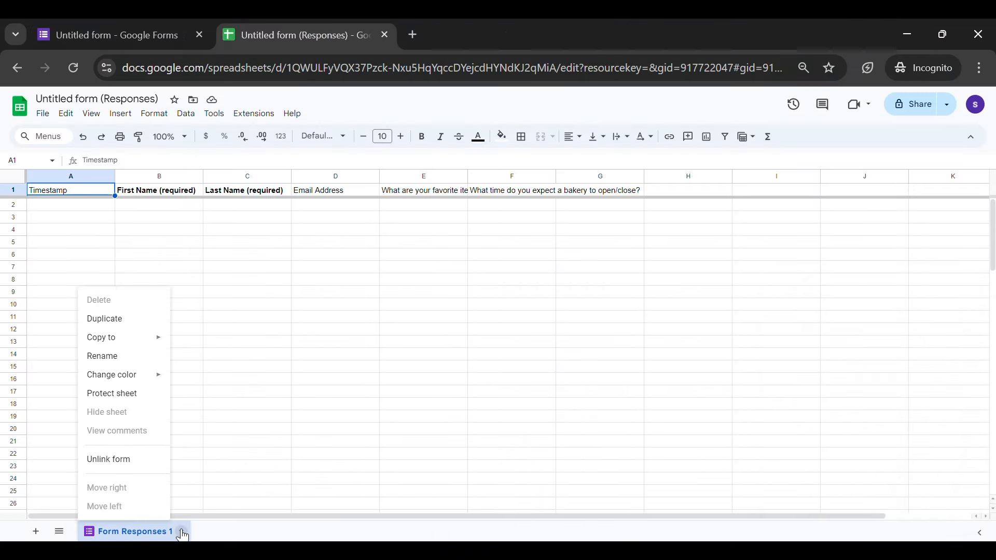
click(112, 320)
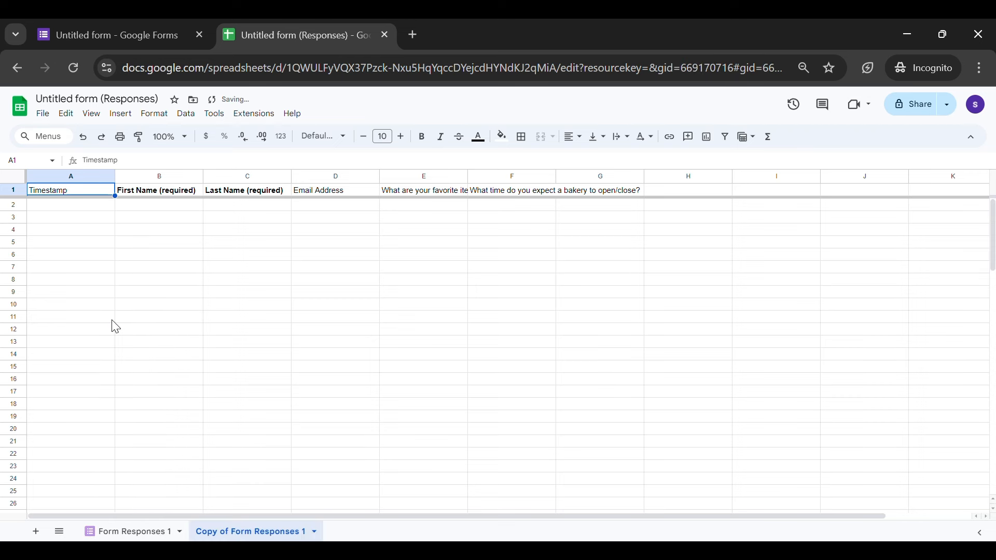
Start a file import into the responses spreadsheet and upload On.the.Rise.Bakery.Survey.Responses.xlsx from the Downloads folder
click(43, 113)
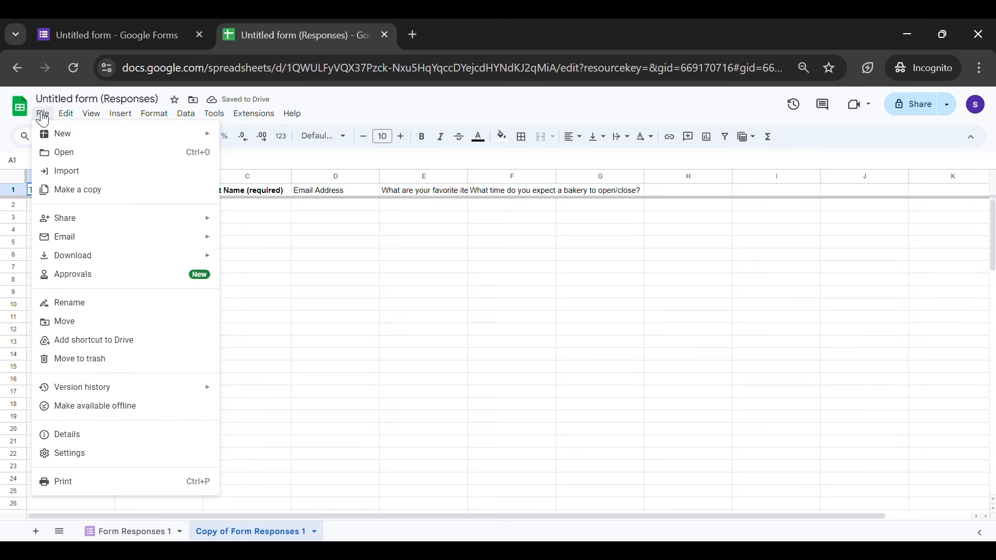
click(82, 174)
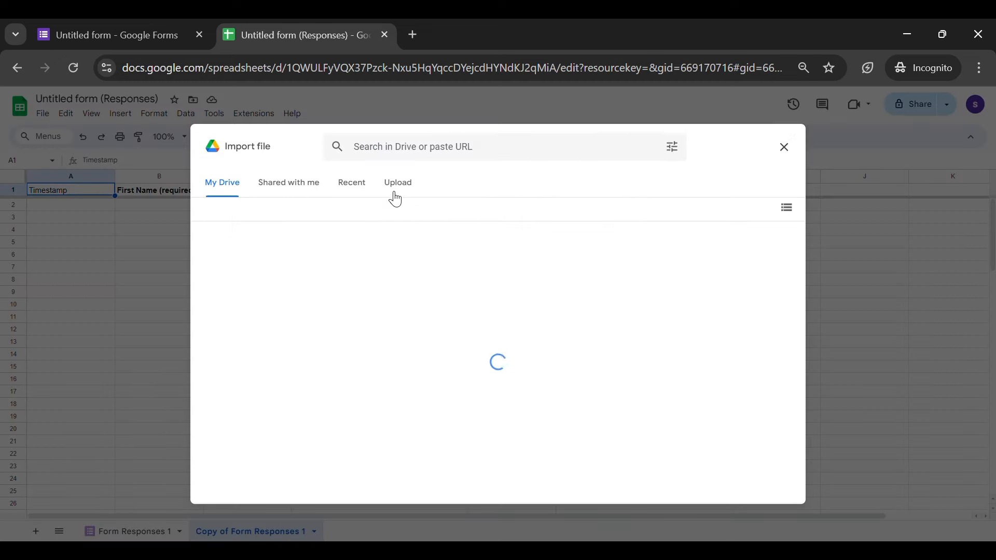
click(396, 197)
click(489, 396)
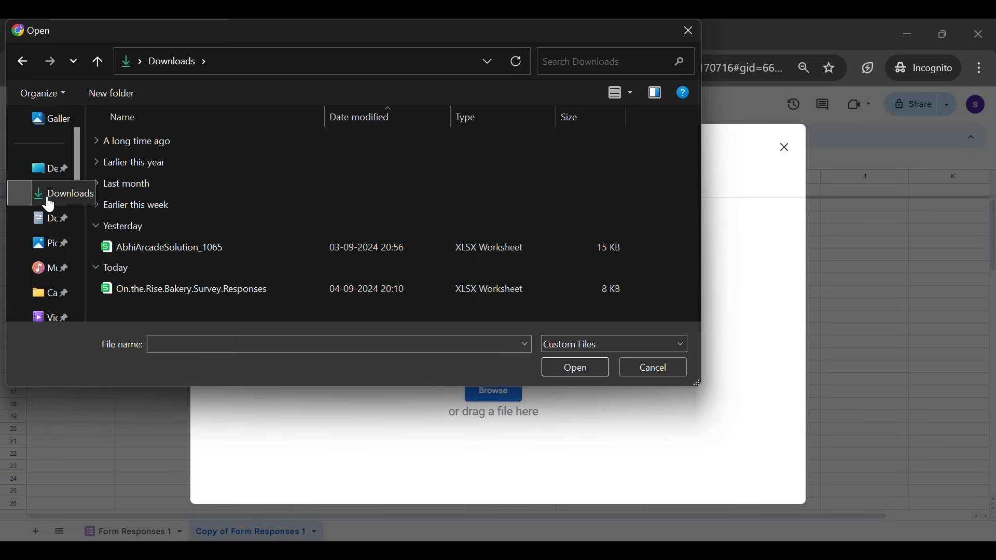
click(277, 288)
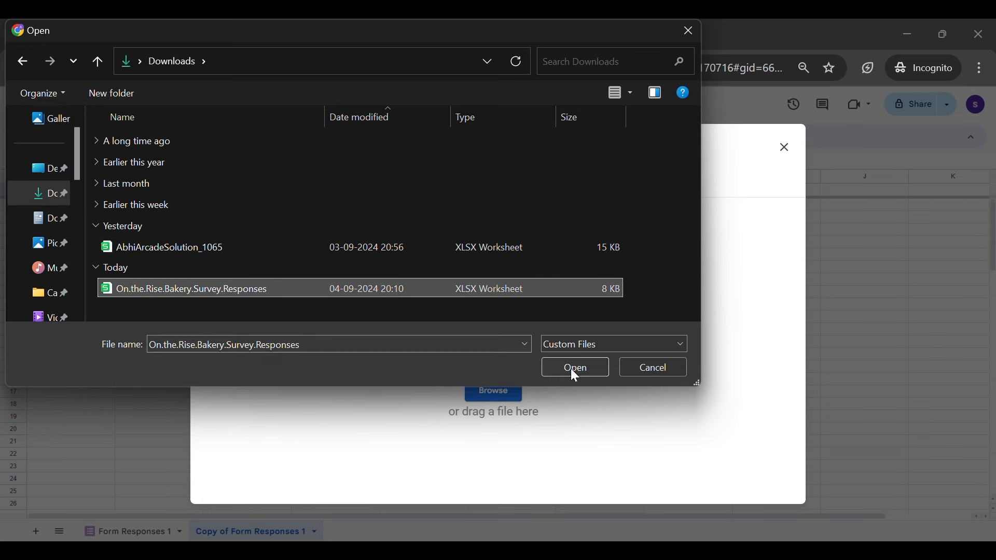
click(576, 369)
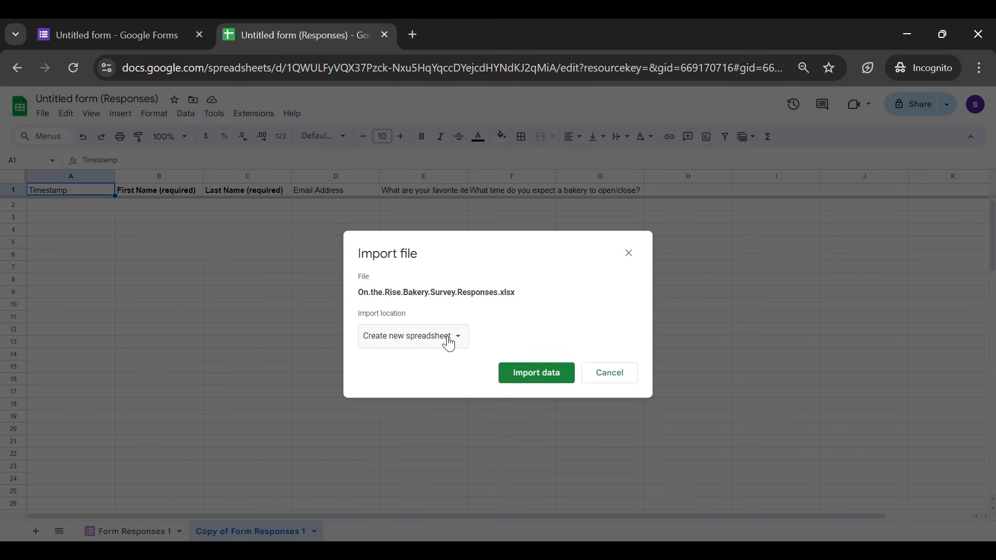
Import the uploaded data with the location set to Replace spreadsheet and dismiss the data extraction notice
click(447, 340)
click(402, 372)
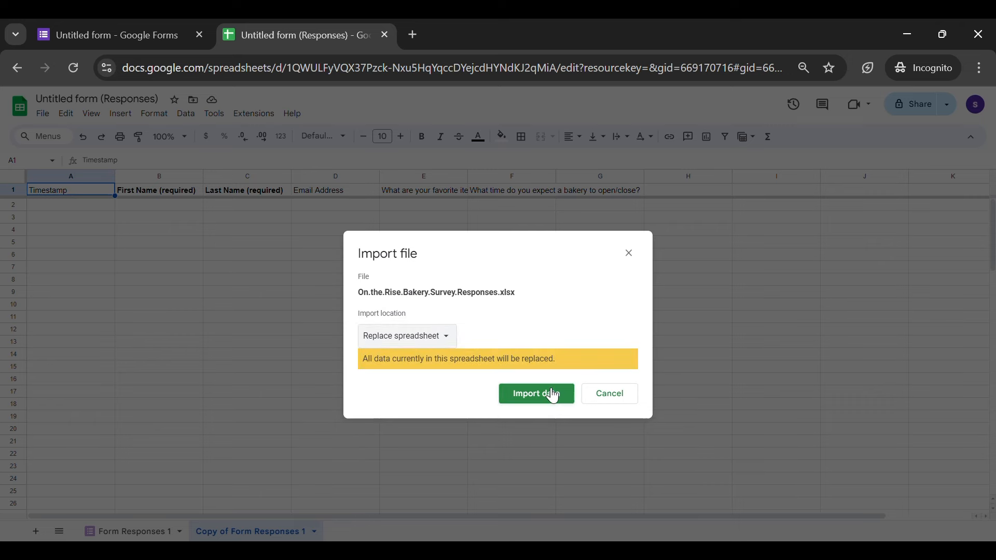
click(548, 395)
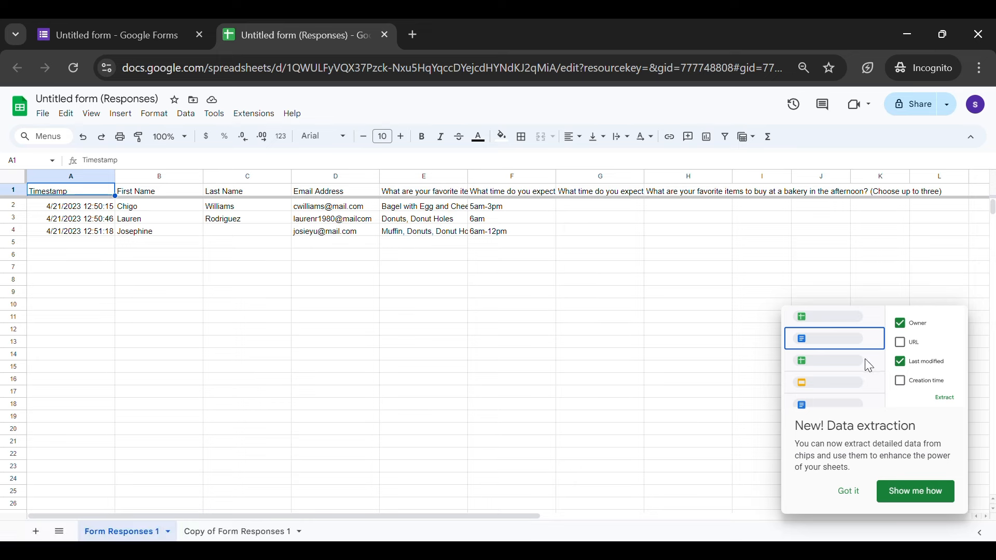
click(848, 495)
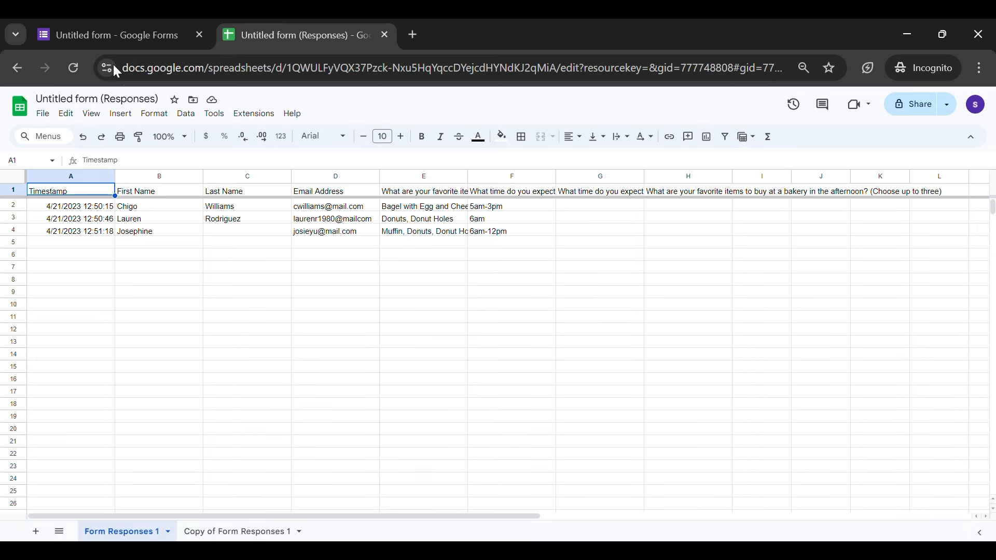
Bring up the form, switch to the Cloud Skills Boost lab page and check progress for the "Create a Google Form" objective
click(104, 42)
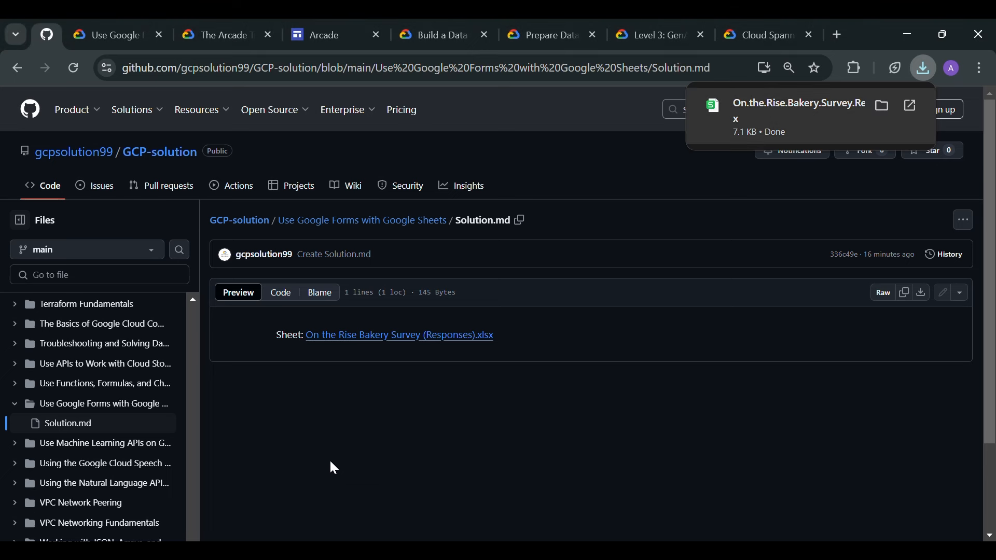
click(104, 35)
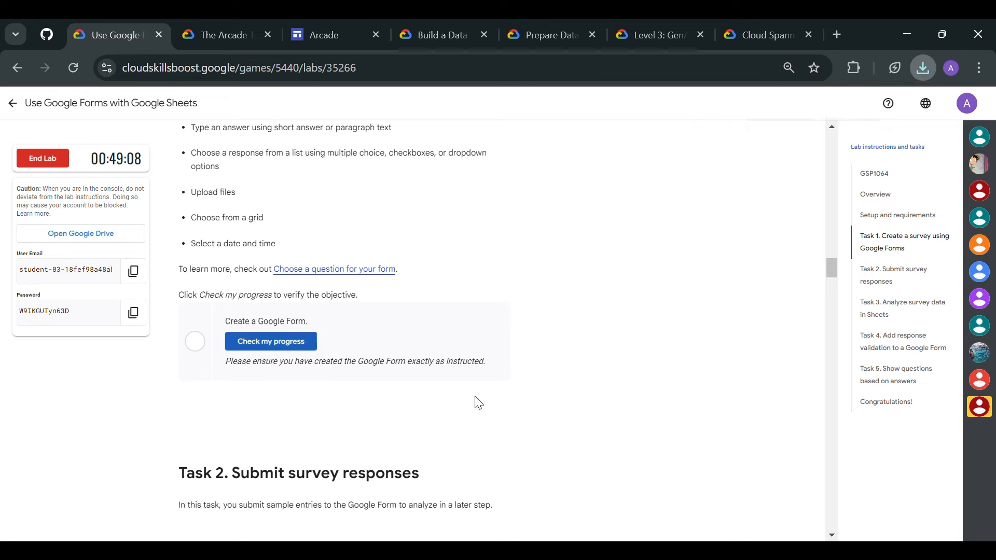
click(288, 344)
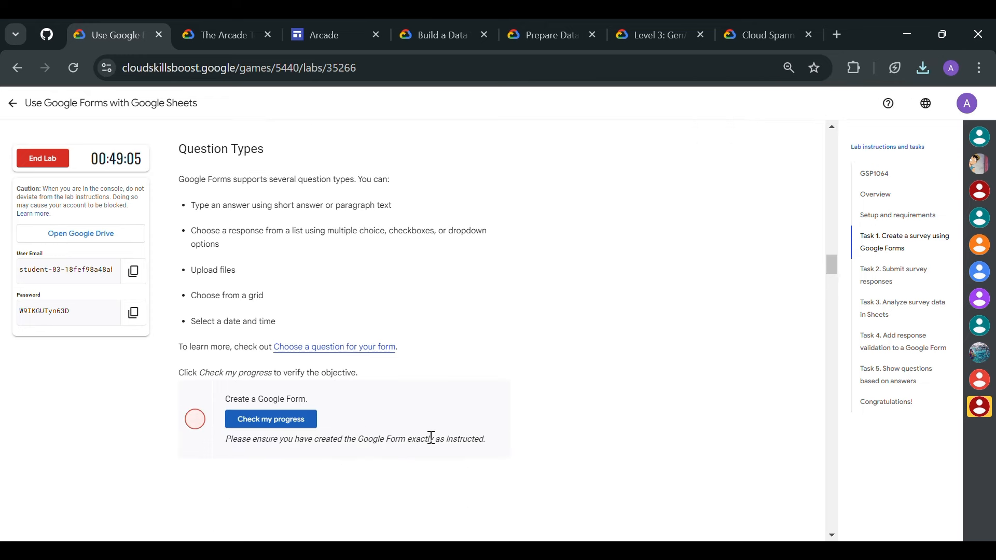
Switch to Google Forms and rename the untitled form as "On the Rise Bakery Survey"
key(alt+Tab)
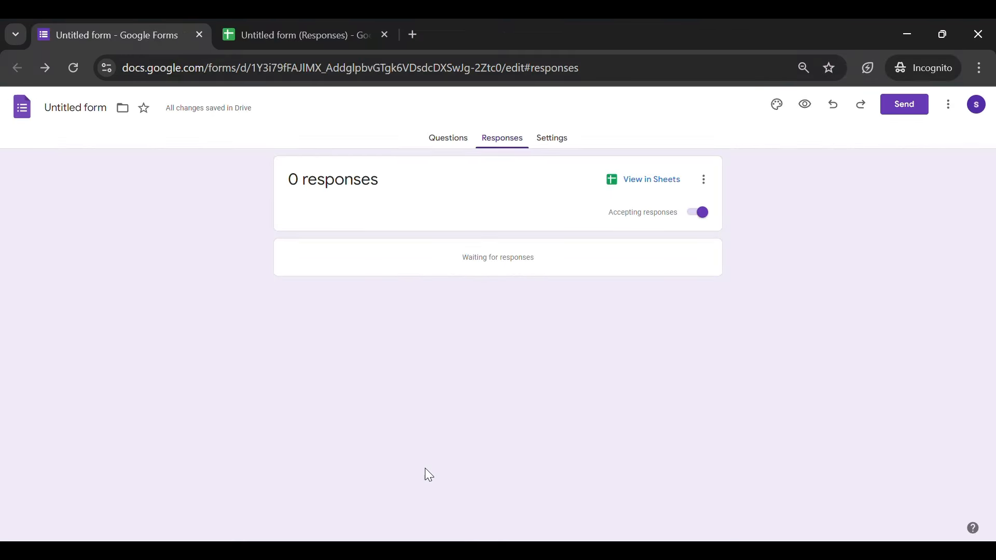
click(73, 110)
click(104, 191)
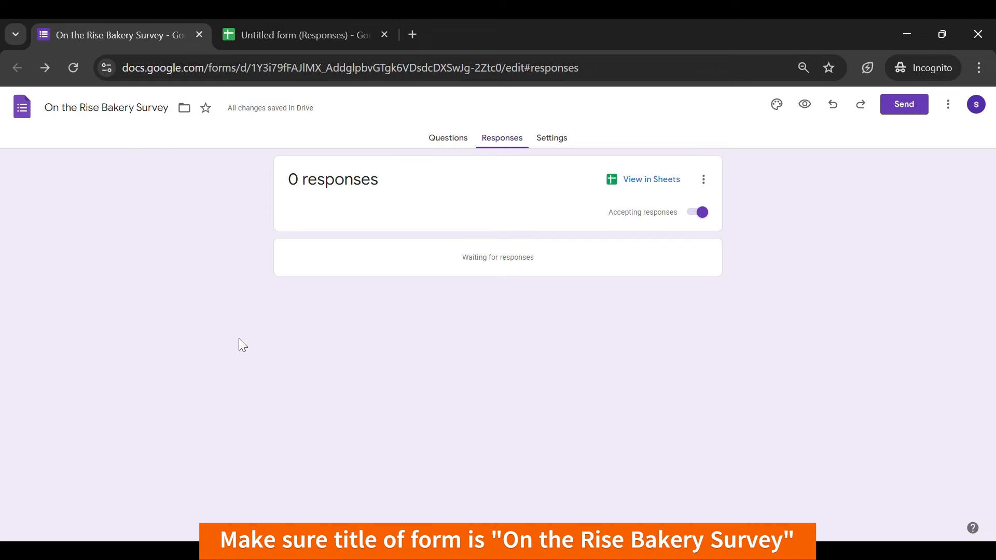
Return to the lab page and recheck progress for the "Create a Google Form" objective
key(alt+Tab)
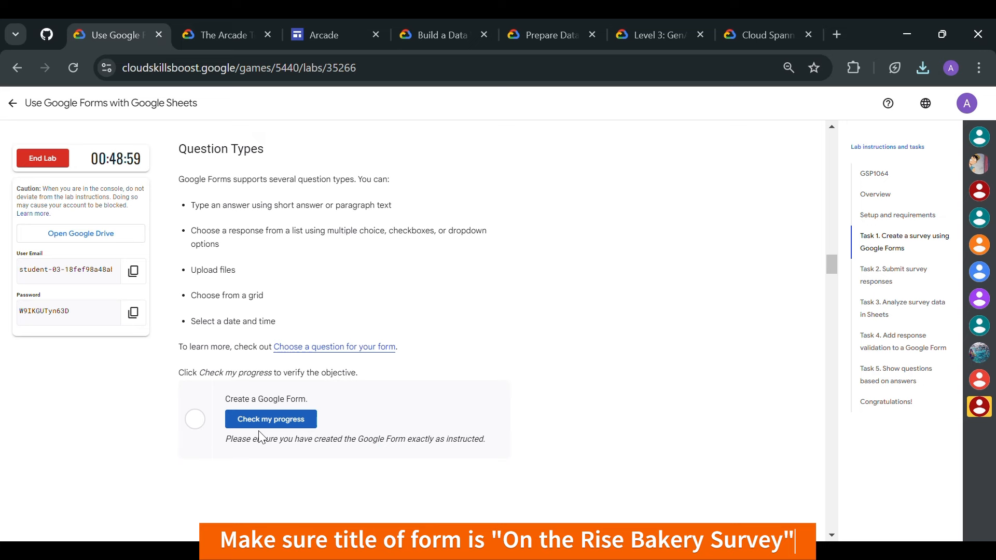
click(260, 423)
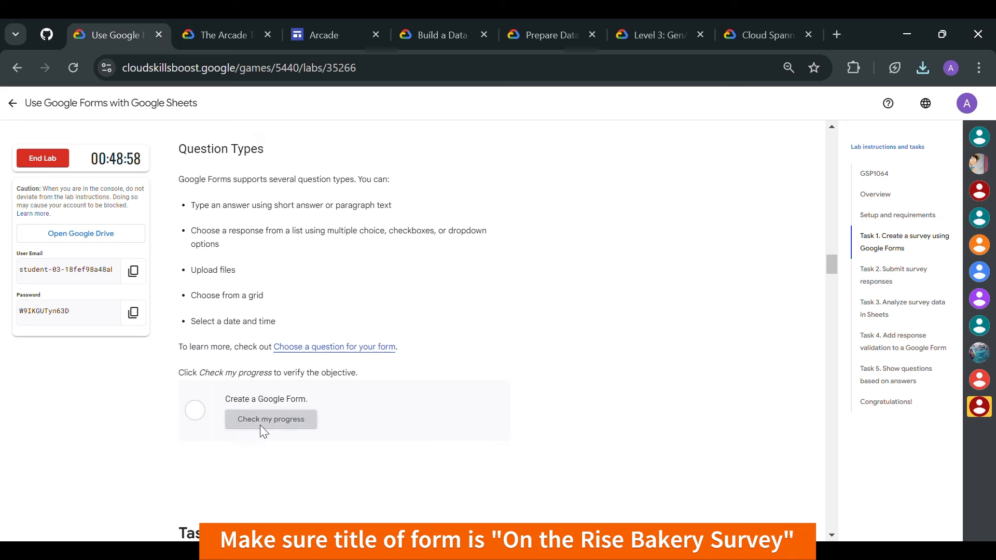
scroll(567, 396, down, 1)
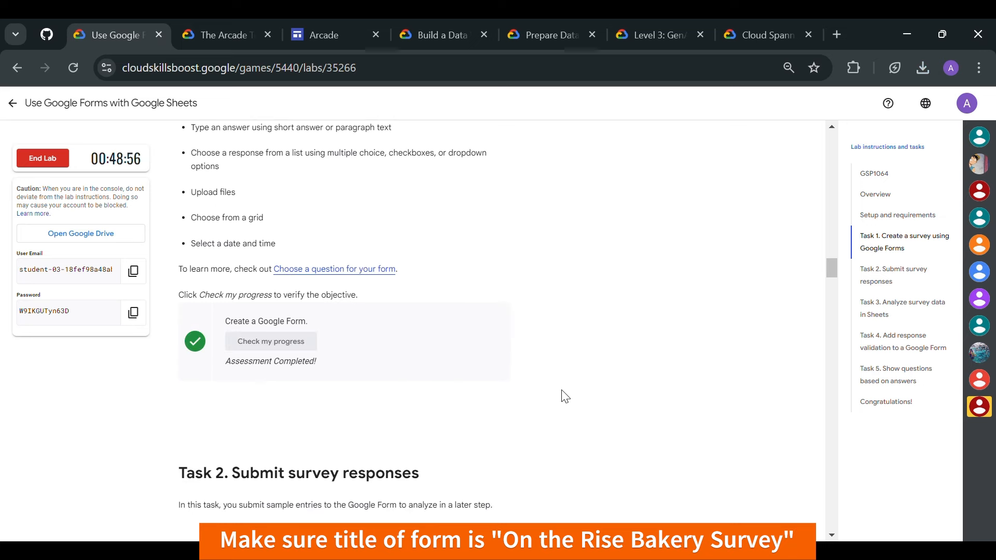
drag(319, 372, 188, 332)
Find the required spreadsheet filename in the lab's "View responses in Sheets" section and copy "On the Rise Bakery Survey (Responses)"
scroll(363, 379, down, 20)
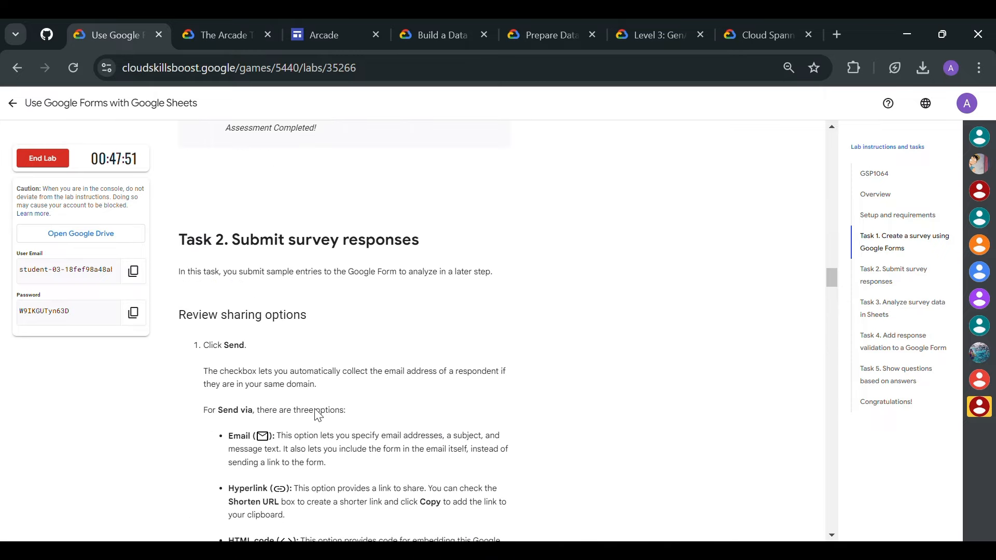
scroll(316, 414, up, 3)
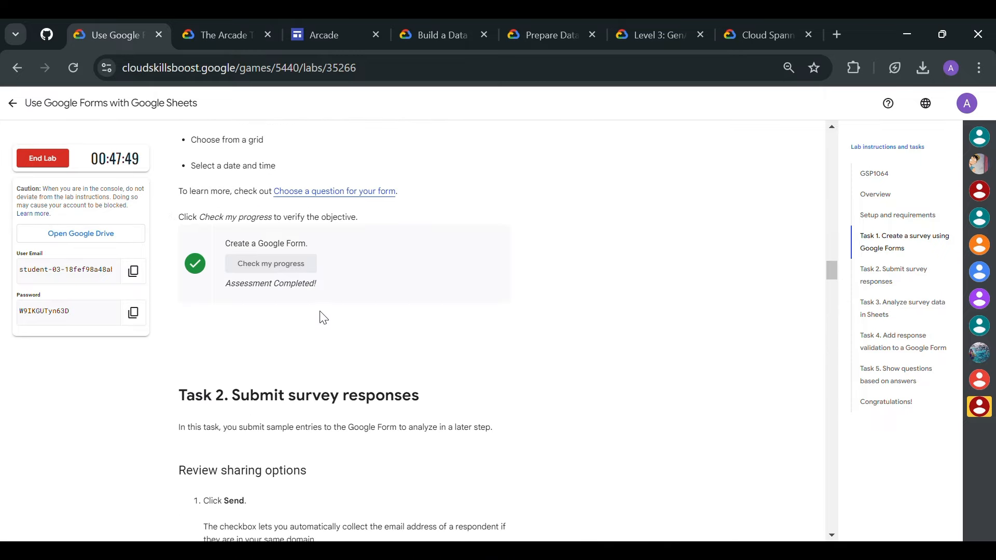
scroll(350, 370, down, 1)
scroll(597, 314, down, 10)
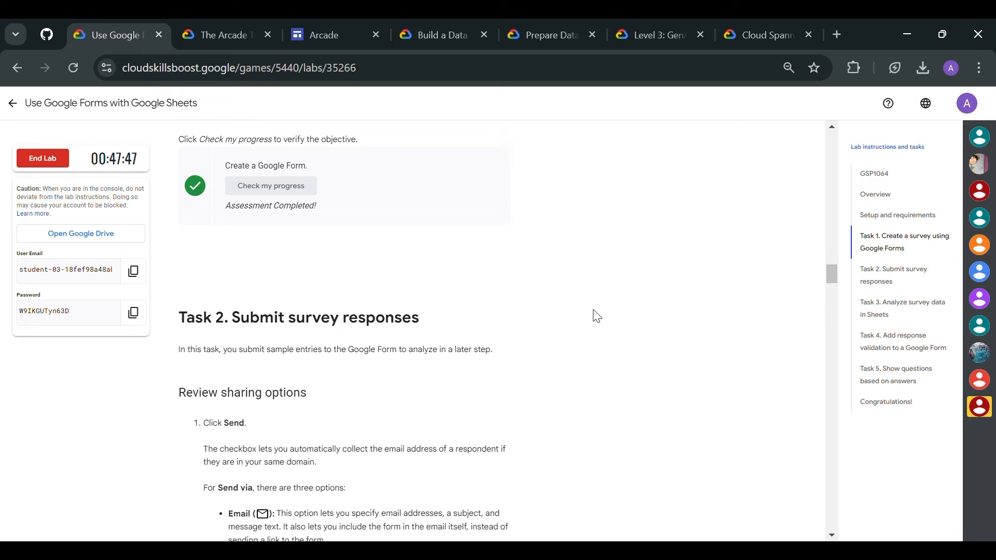
scroll(596, 315, down, 3)
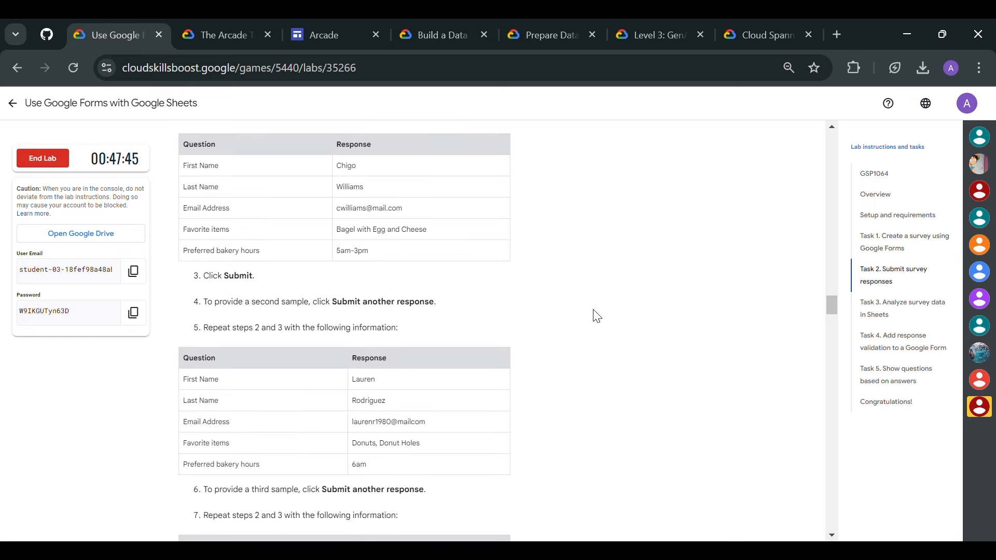
scroll(597, 315, down, 13)
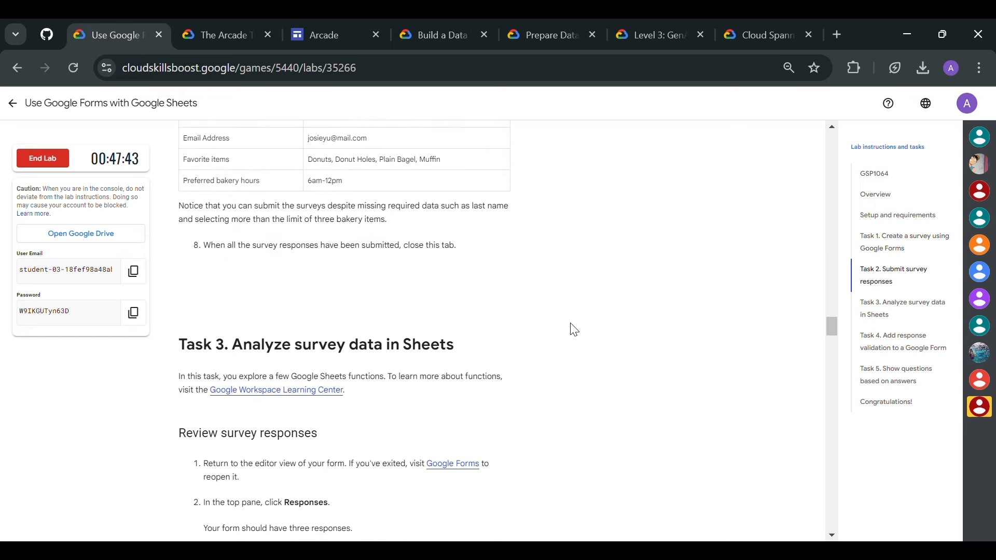
scroll(576, 346, down, 6)
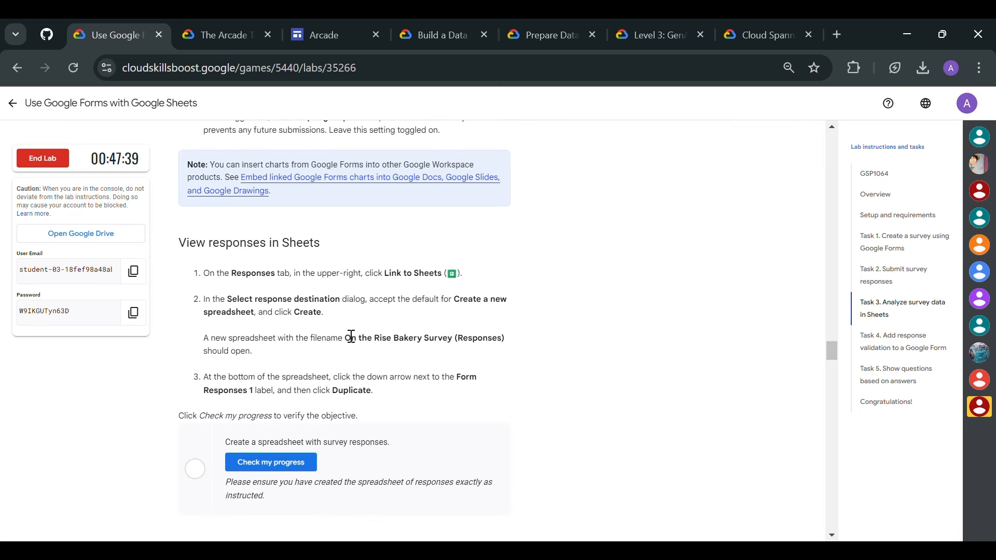
drag(451, 339, 506, 338)
key(ctrl+c)
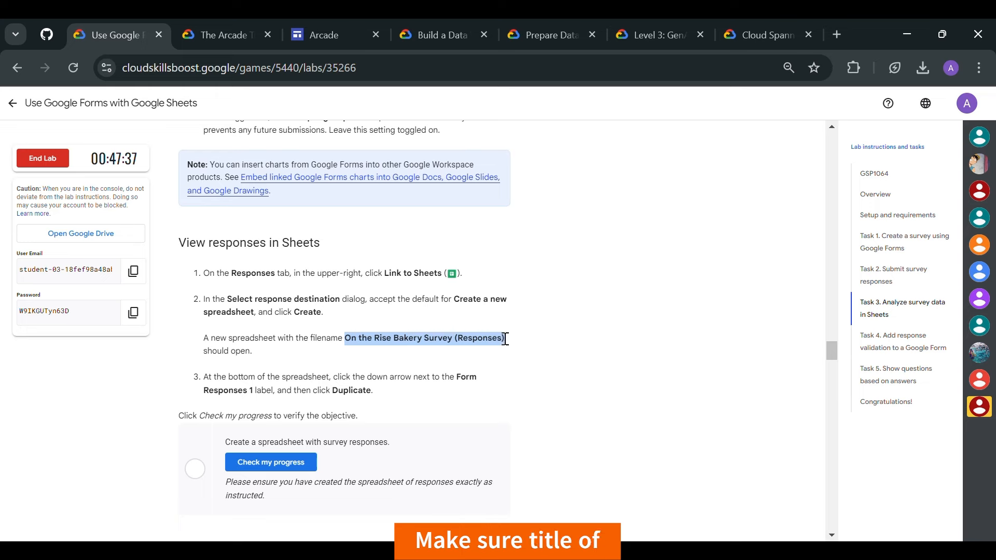
Switch to Google Sheets and rename the responses spreadsheet as "On the Rise Bakery Survey (Responses)"
key(alt+Tab)
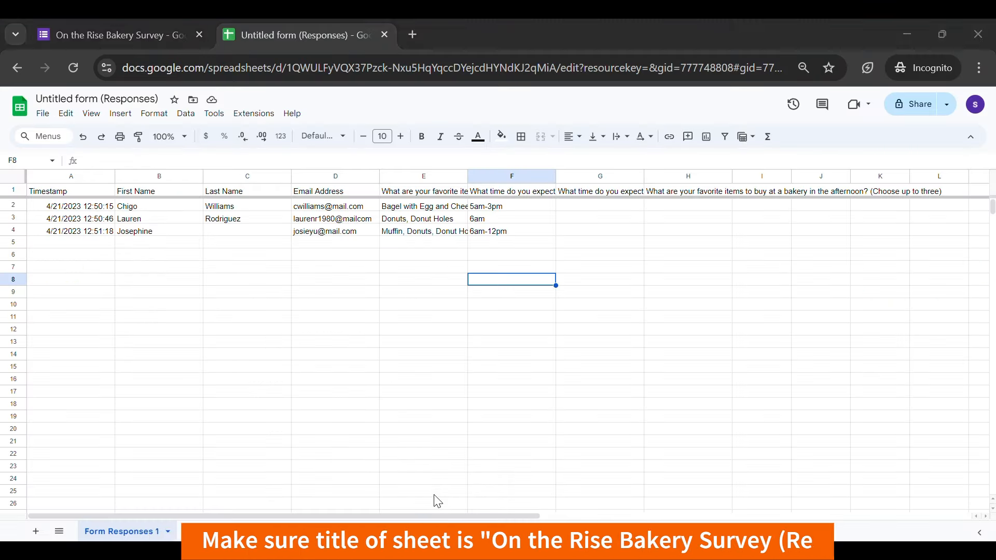
click(87, 98)
key(ctrl+v)
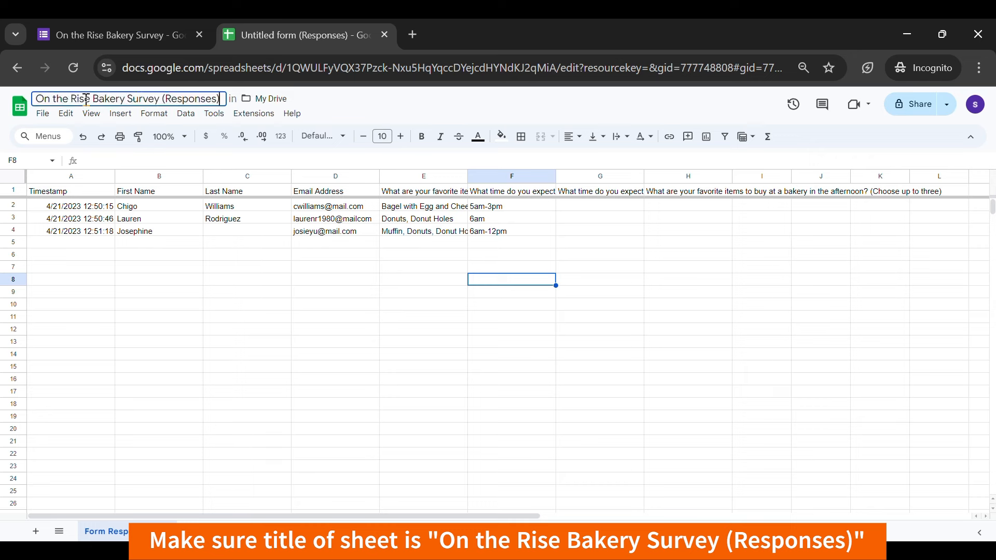
click(308, 256)
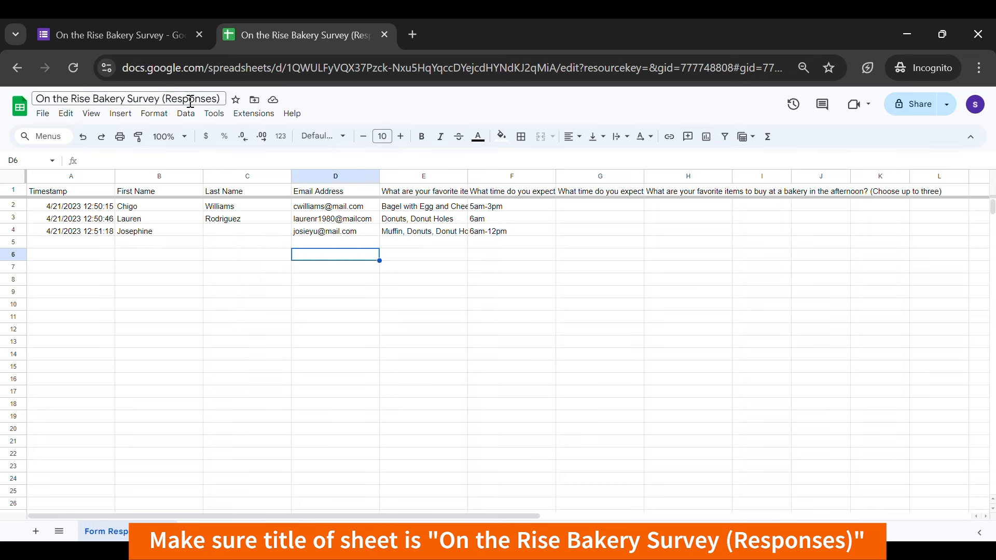
Return to the lab page and check progress for the "Create a spreadsheet with survey responses" objective
key(alt+Tab)
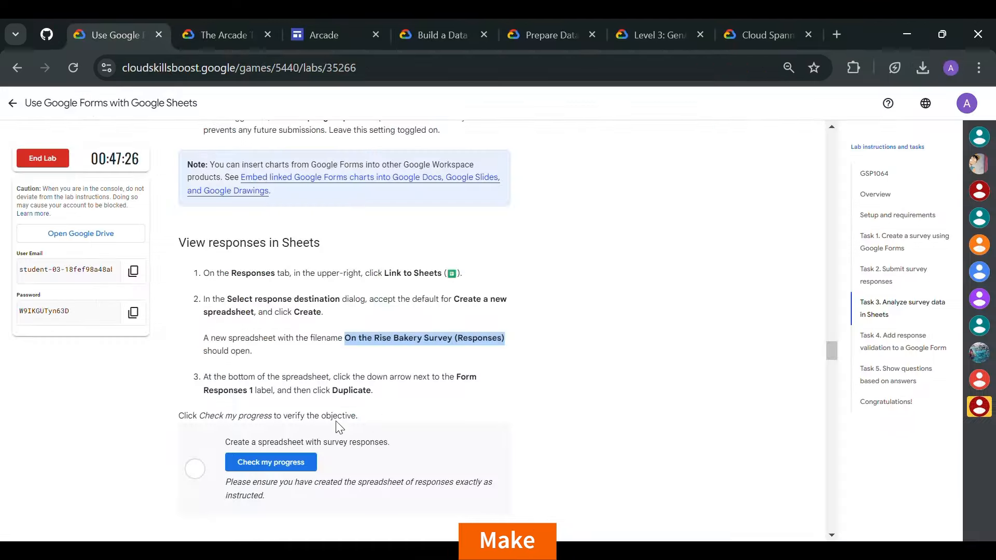
click(270, 469)
scroll(442, 375, down, 3)
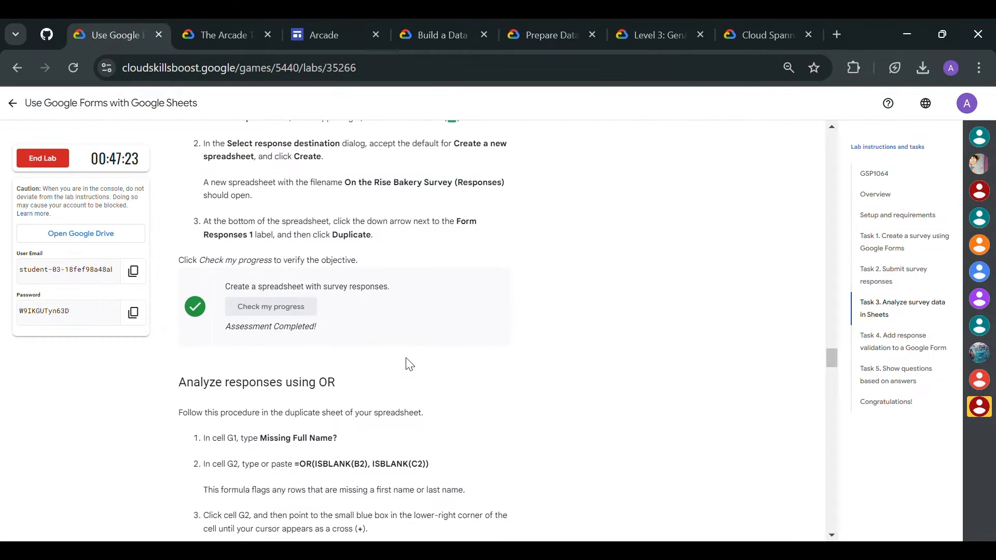
Check progress for the "Analyze responses using OR and COUNTIF" and "Make questions required and use response validation" objectives
scroll(325, 318, down, 10)
click(274, 254)
scroll(371, 319, up, 2)
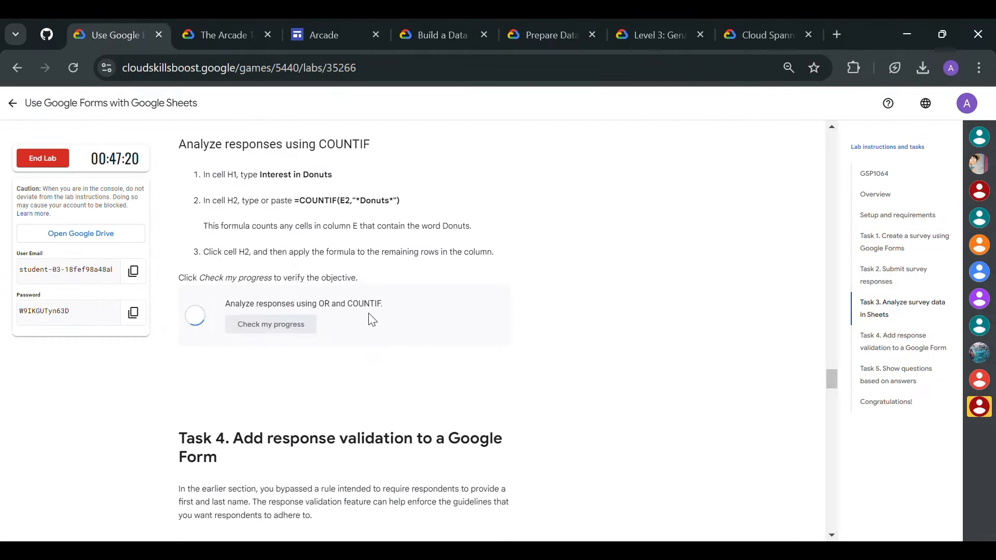
scroll(367, 318, down, 18)
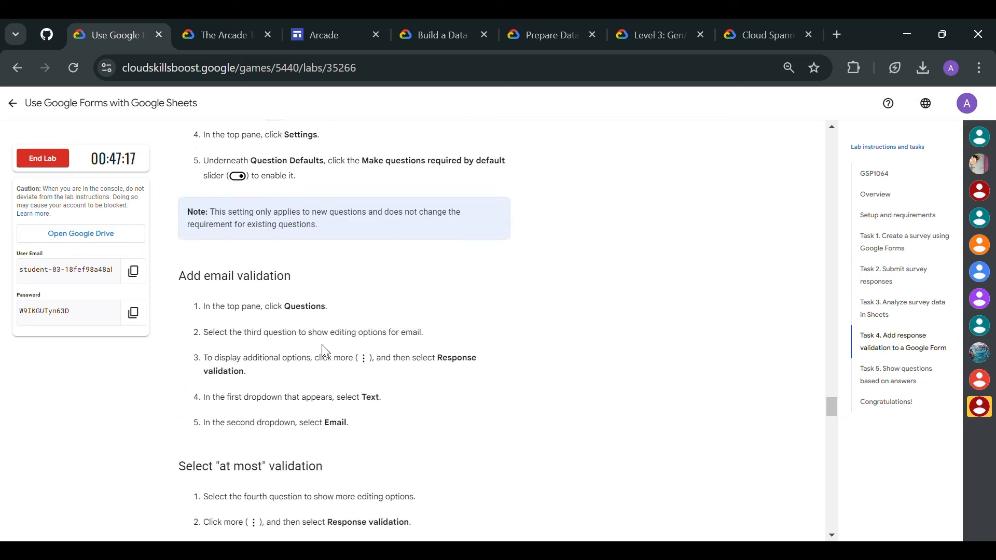
click(284, 322)
scroll(322, 354, down, 2)
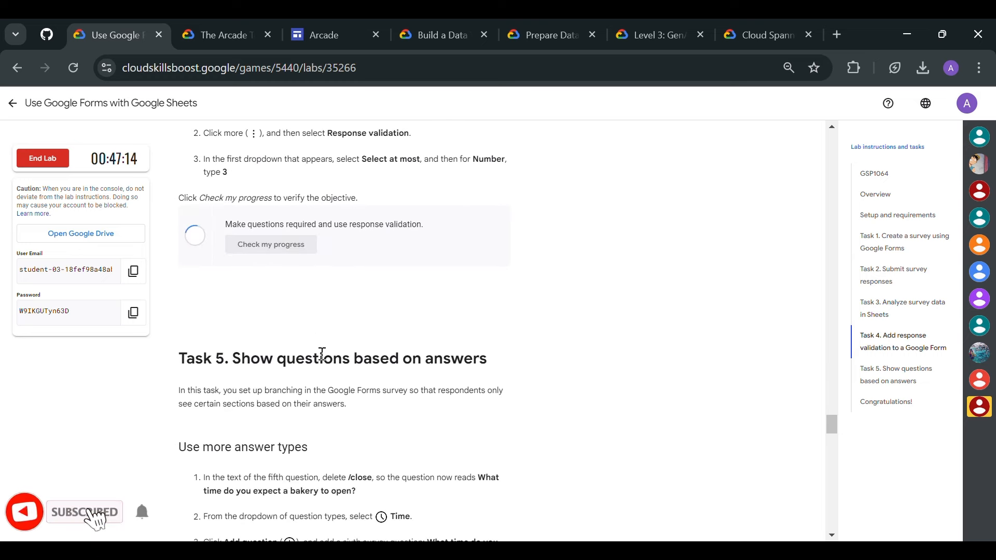
Check progress for the Task 5 "Show questions based on answers" objective and go to the end of the lab instructions
scroll(312, 311, down, 20)
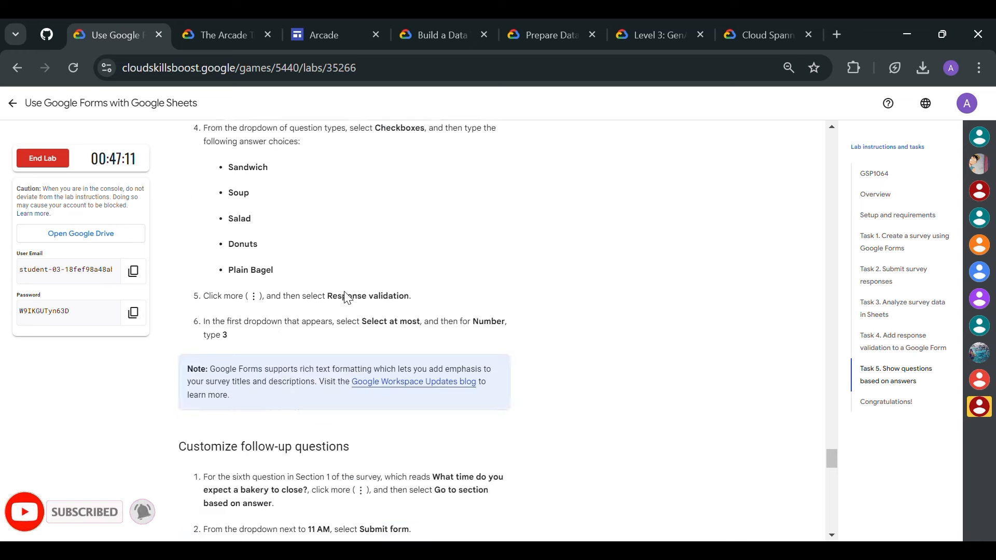
scroll(332, 332, down, 3)
click(271, 367)
scroll(400, 326, down, 3)
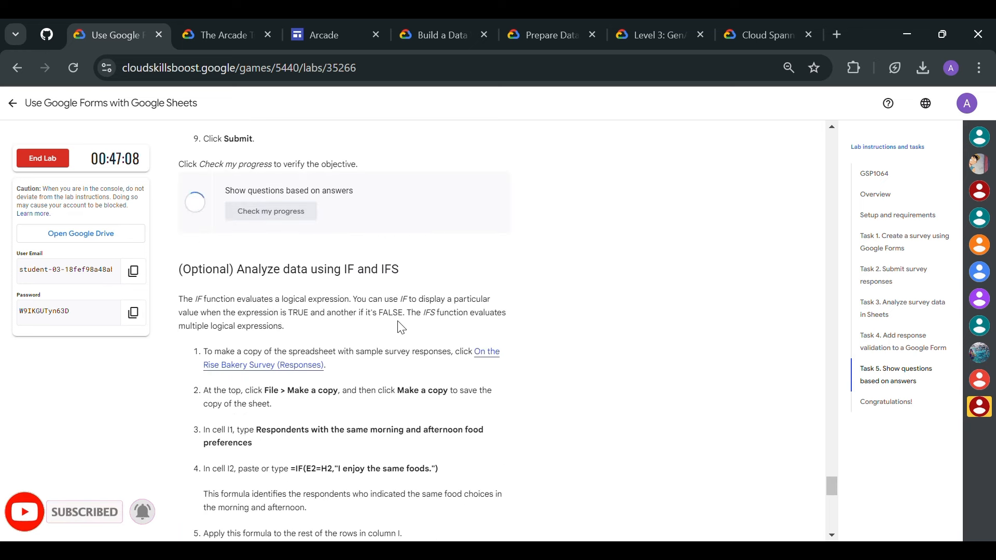
scroll(311, 260, down, 15)
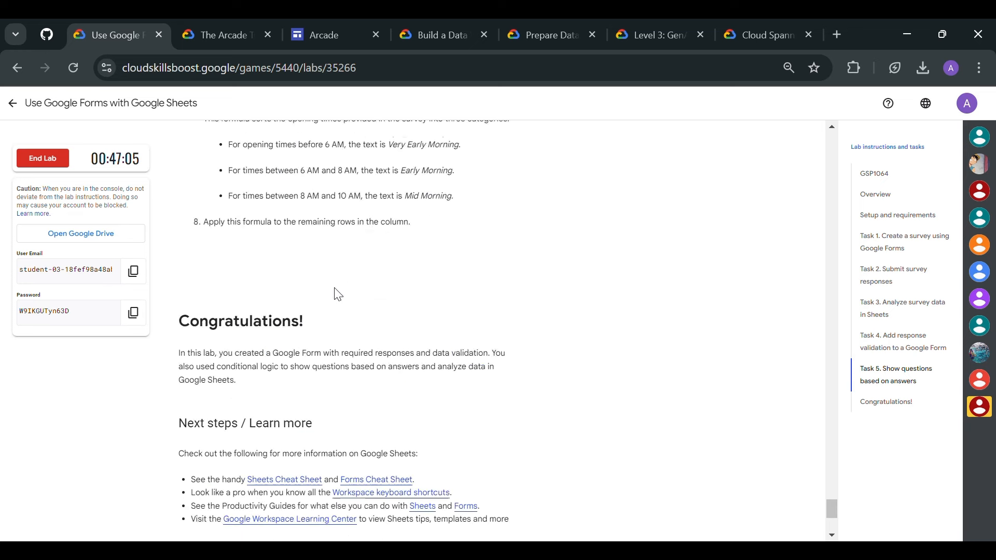